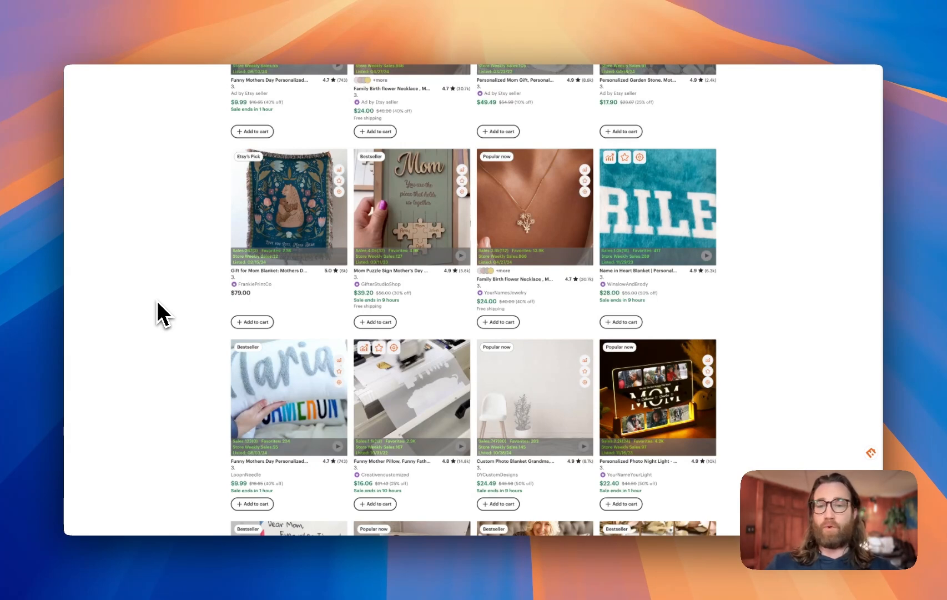
Browse the Etsy search results for personalized Mother's Day gift products
scroll(157, 300, "down", 3)
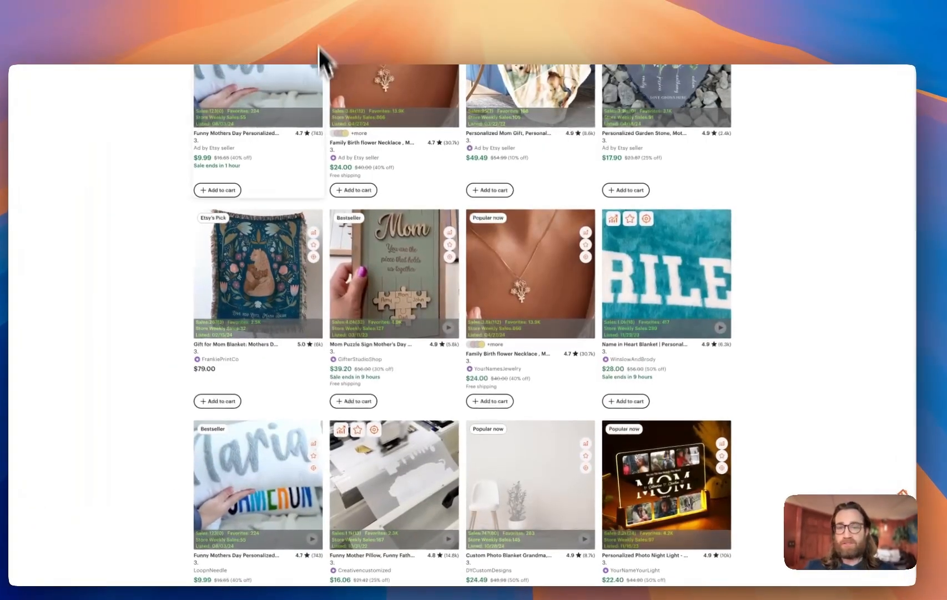
scroll(566, 284, "up", 5)
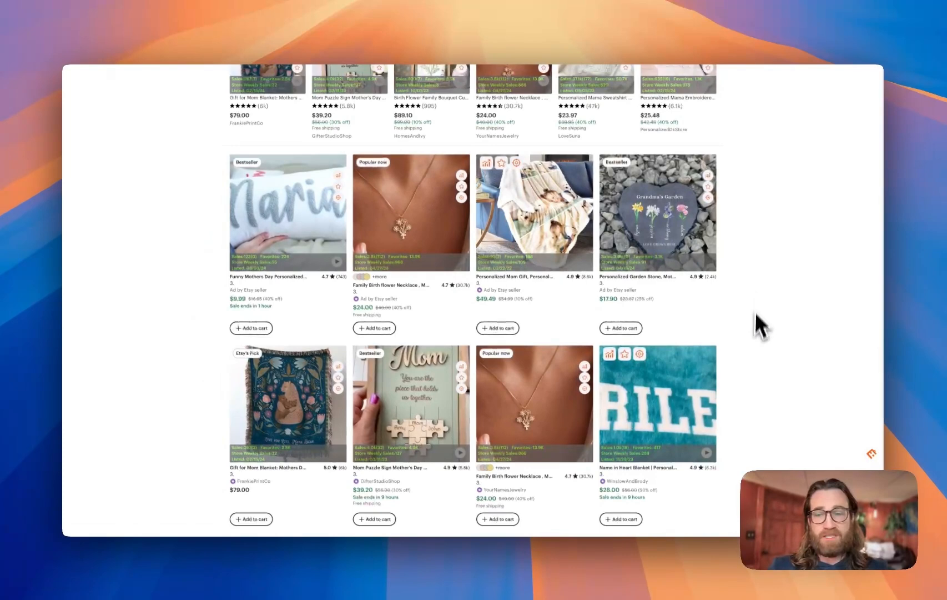
scroll(776, 364, "down", 5)
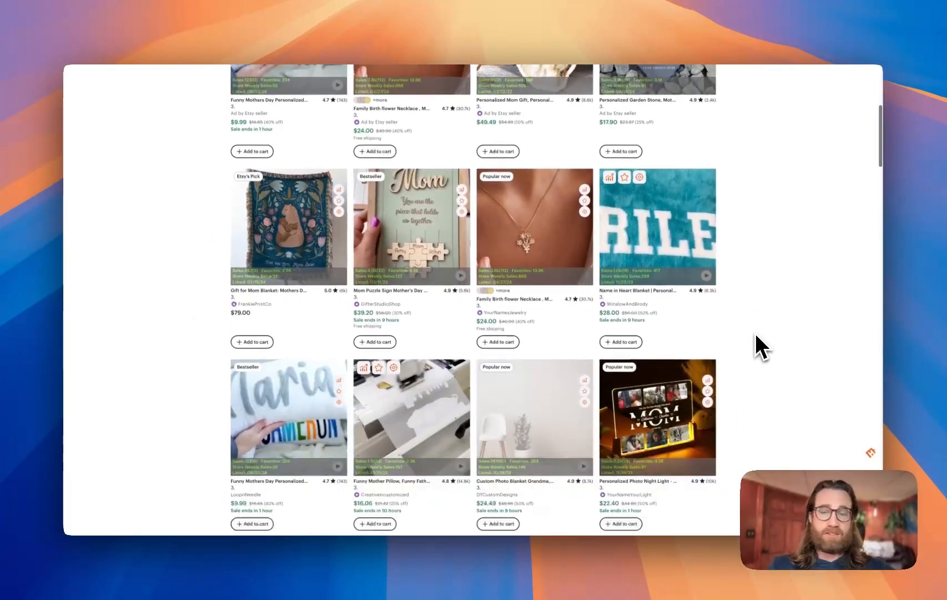
scroll(756, 334, "up", 3)
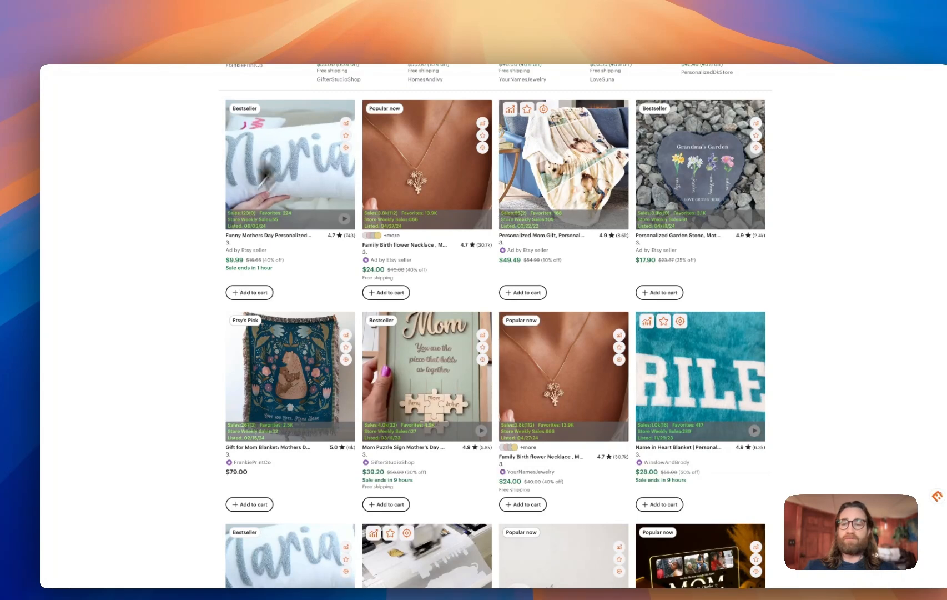
scroll(195, 244, "down", 3)
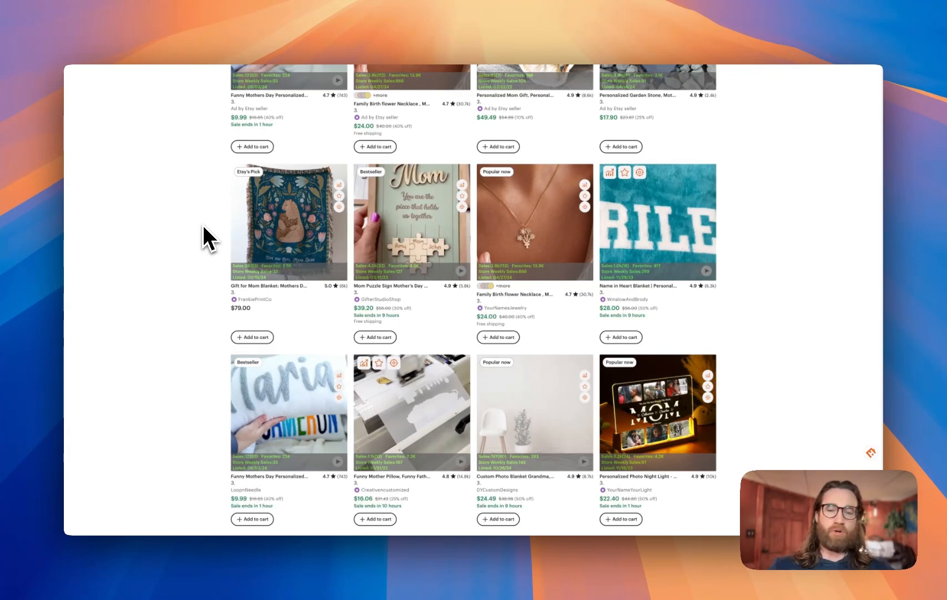
scroll(203, 225, "down", 3)
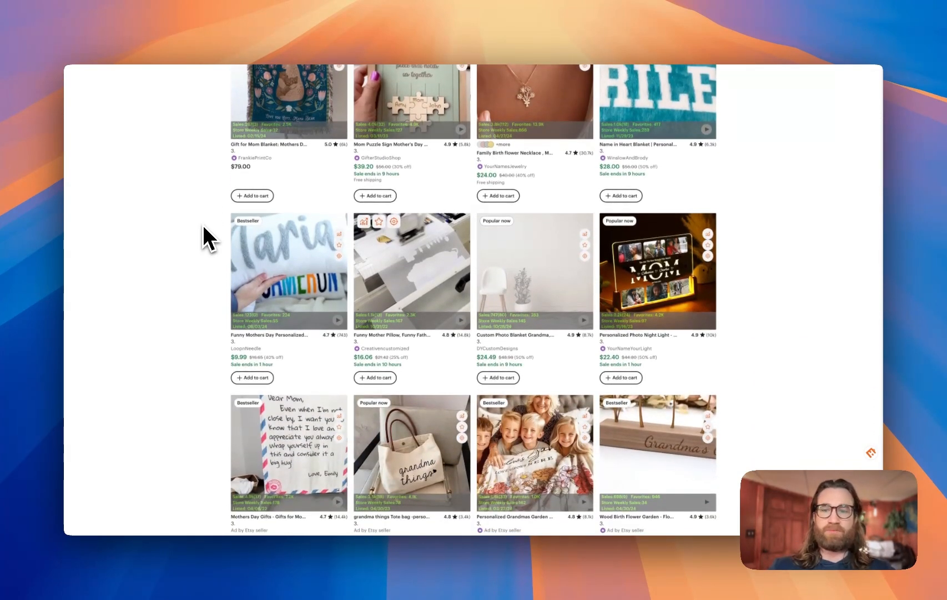
scroll(204, 226, "down", 3)
scroll(315, 268, "up", 5, "ctrl")
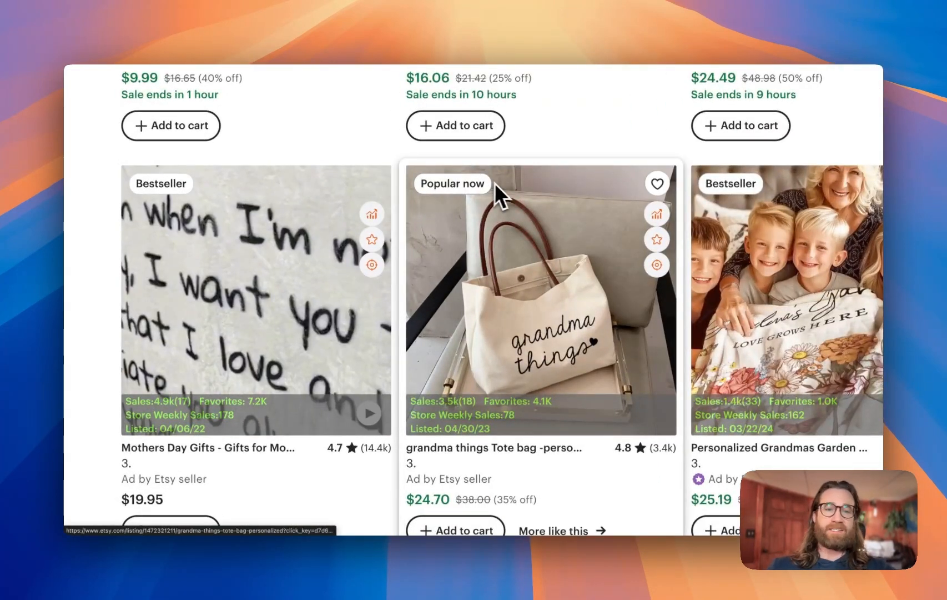
scroll(643, 281, "down", 5, "ctrl")
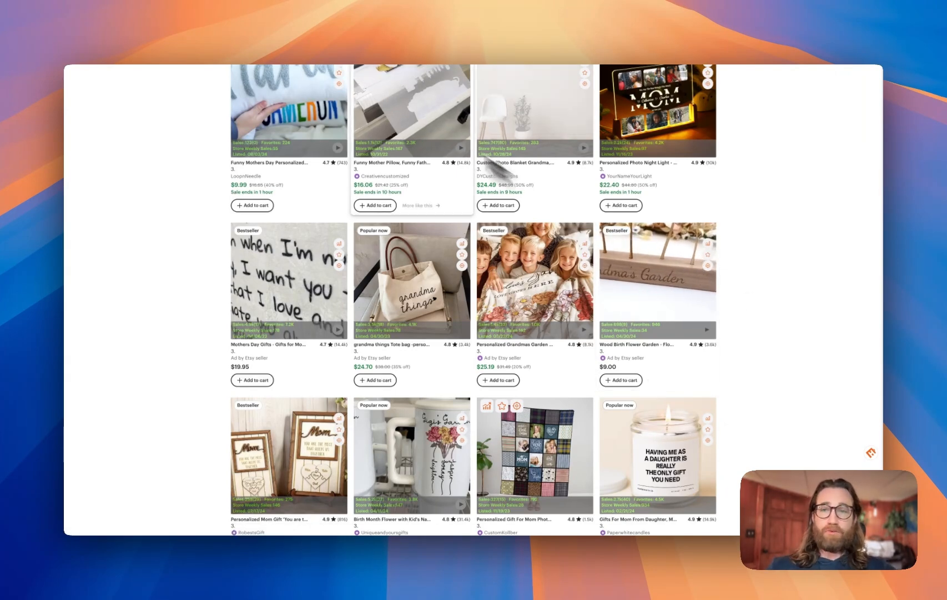
Open the Funny Mother Pillow listing and examine its price, title and EHunt sales statistics
left_click(272, 41)
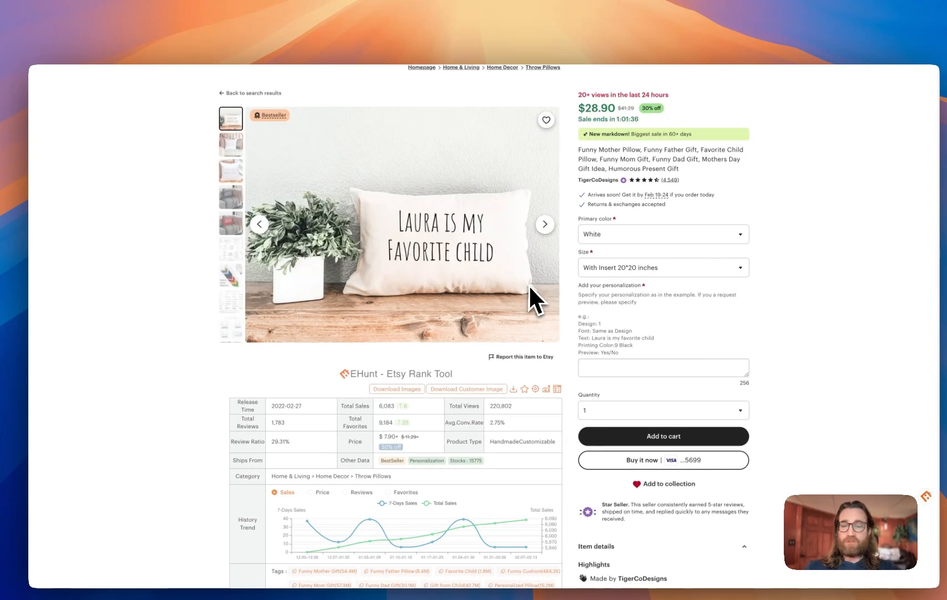
scroll(529, 284, "down", 1)
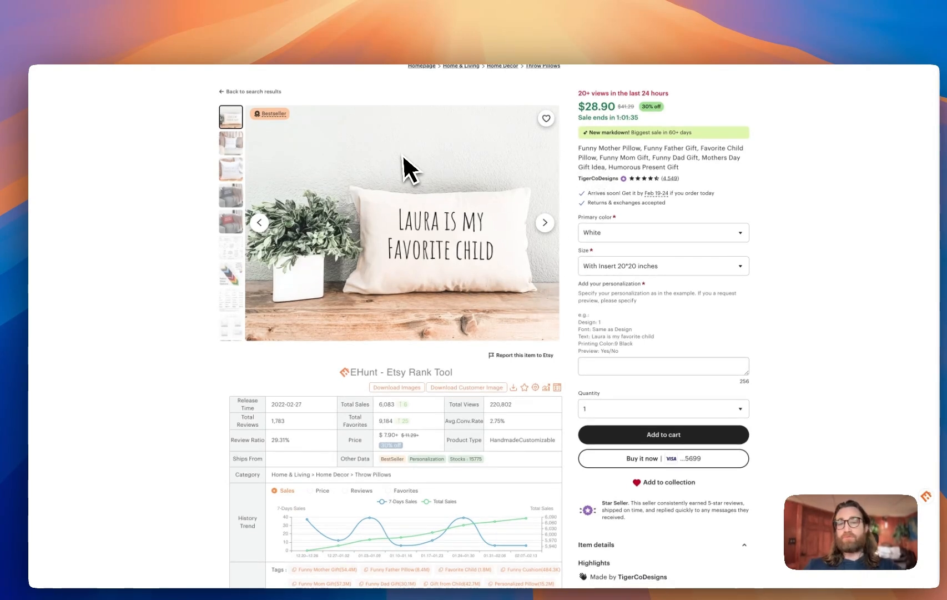
left_click_drag(579, 106, 615, 107)
left_click(489, 100)
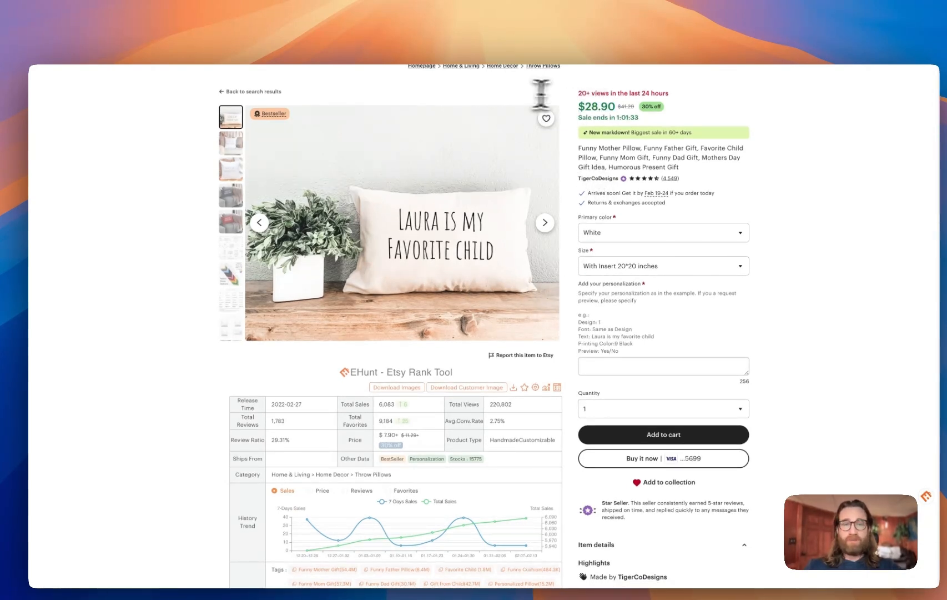
triple_click(601, 96)
left_click(498, 100)
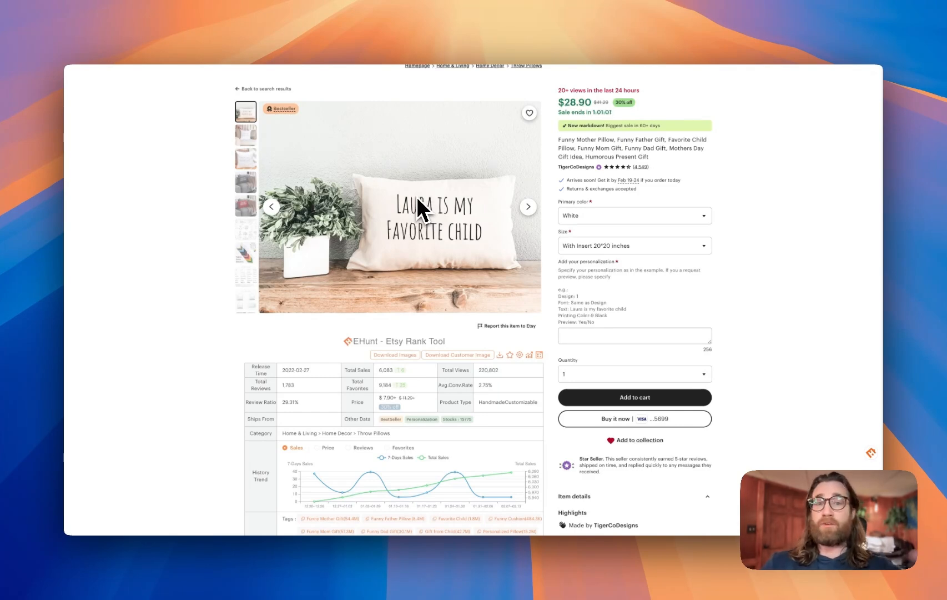
scroll(416, 197, "up", 5)
scroll(417, 197, "down", 4)
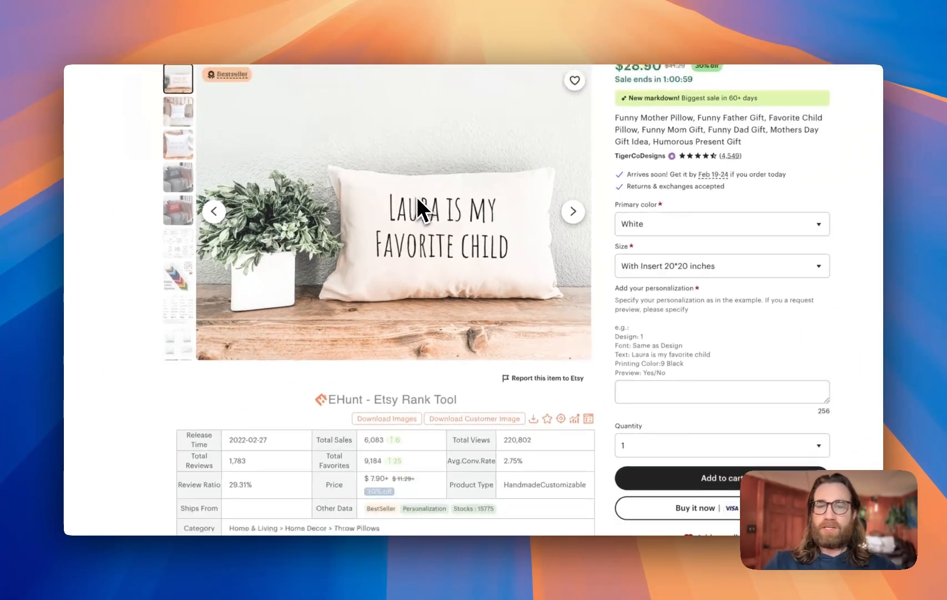
scroll(416, 197, "up", 4)
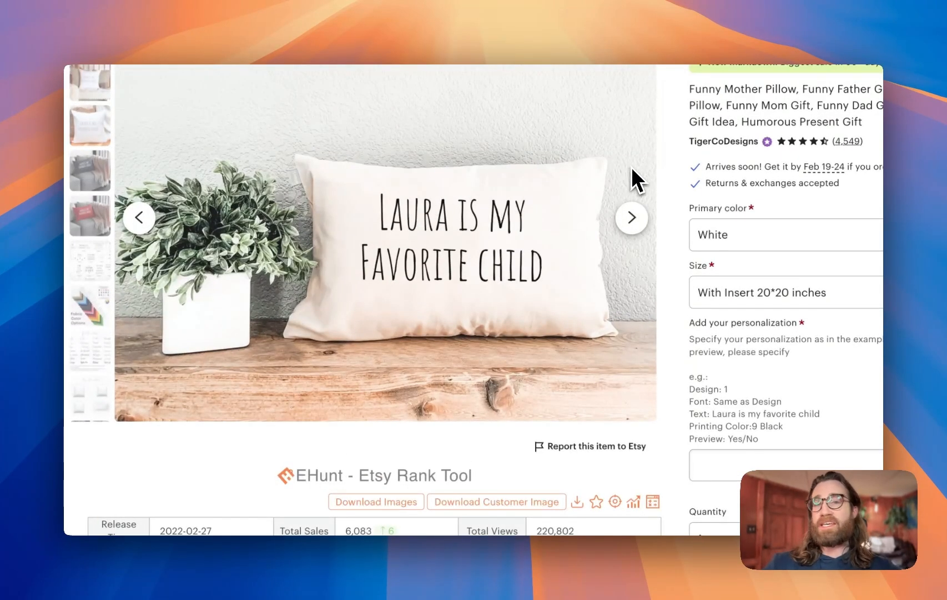
scroll(632, 167, "down", 4)
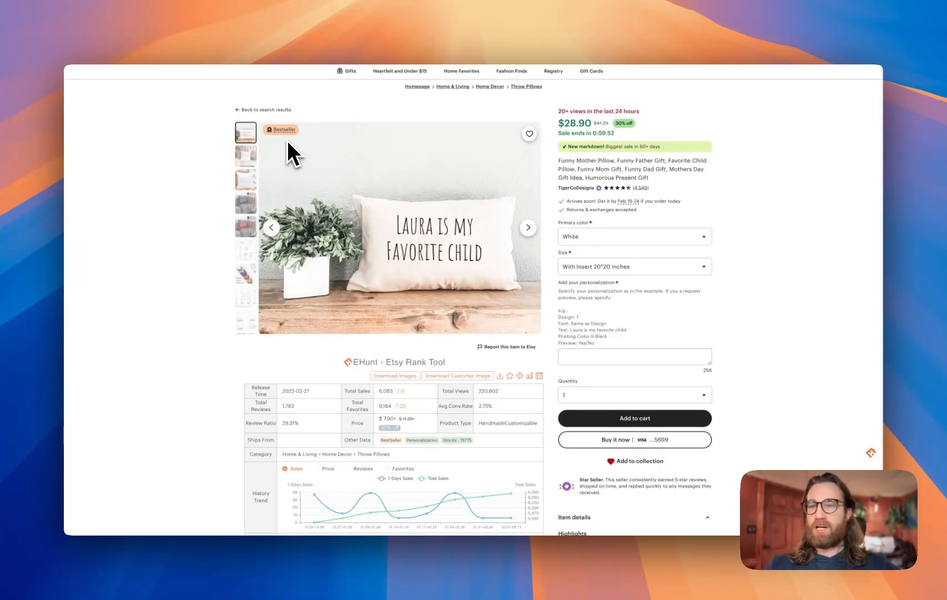
Switch to Printify and browse the Bestsellers section of the product catalog
left_click(170, 37)
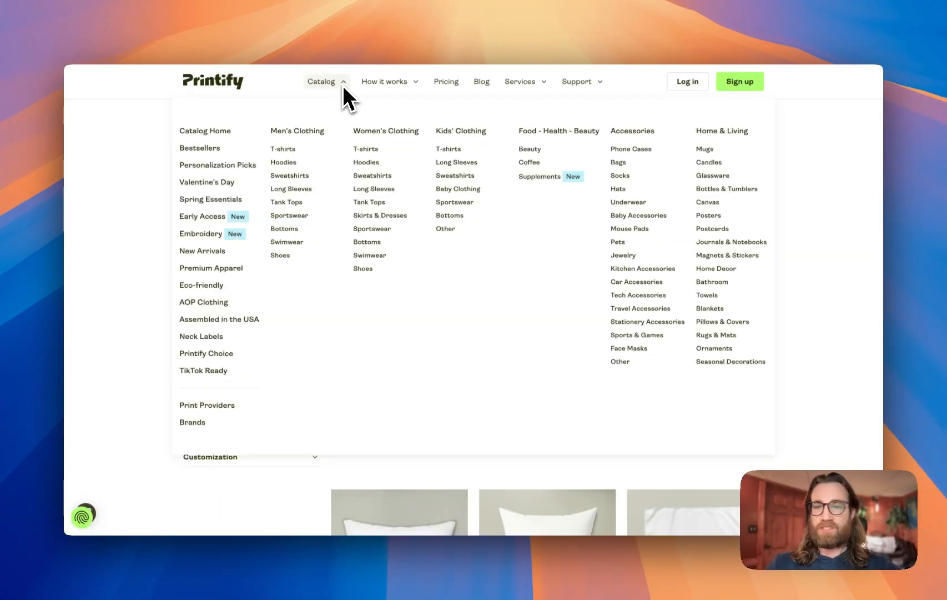
left_click(219, 149)
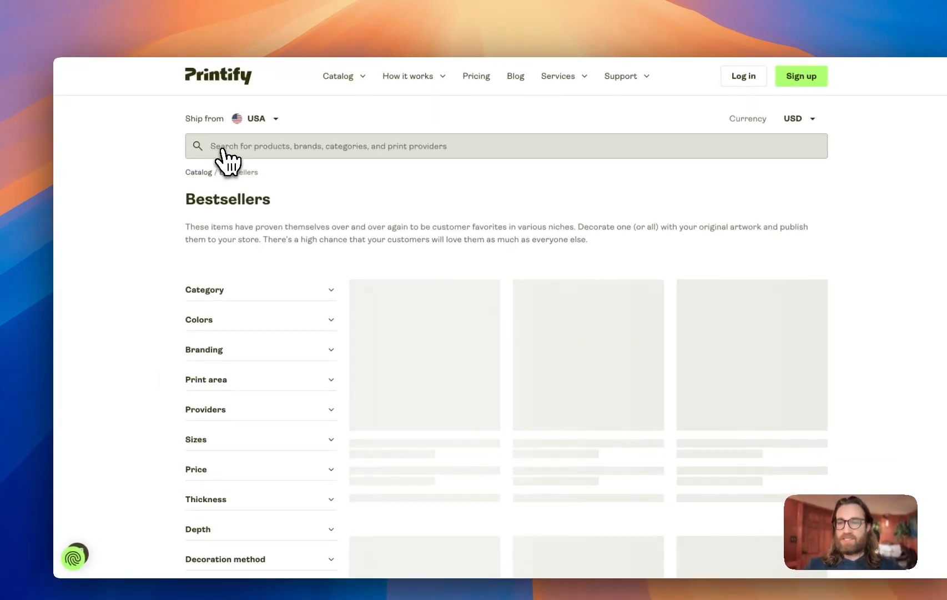
scroll(451, 244, "down", 10)
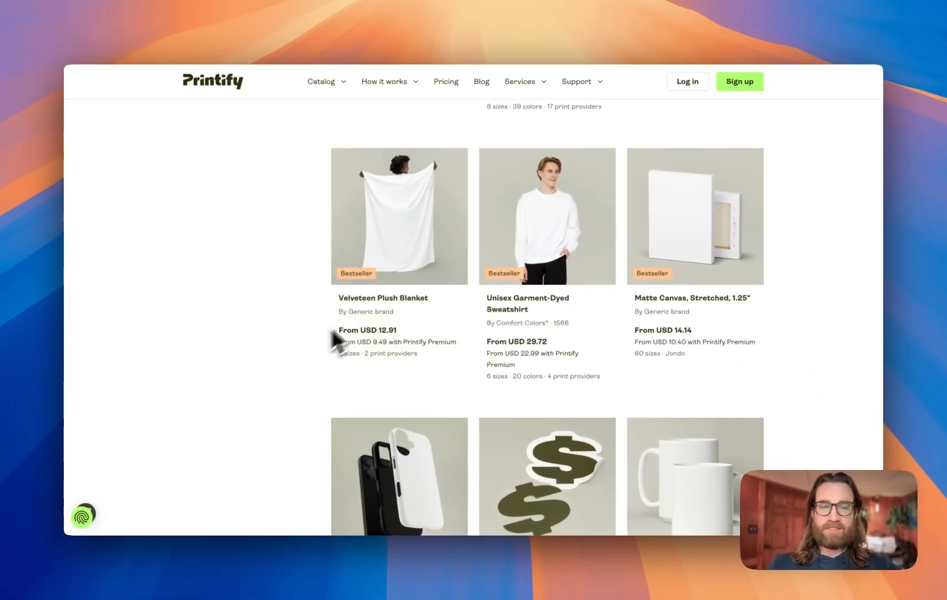
scroll(309, 344, "down", 5)
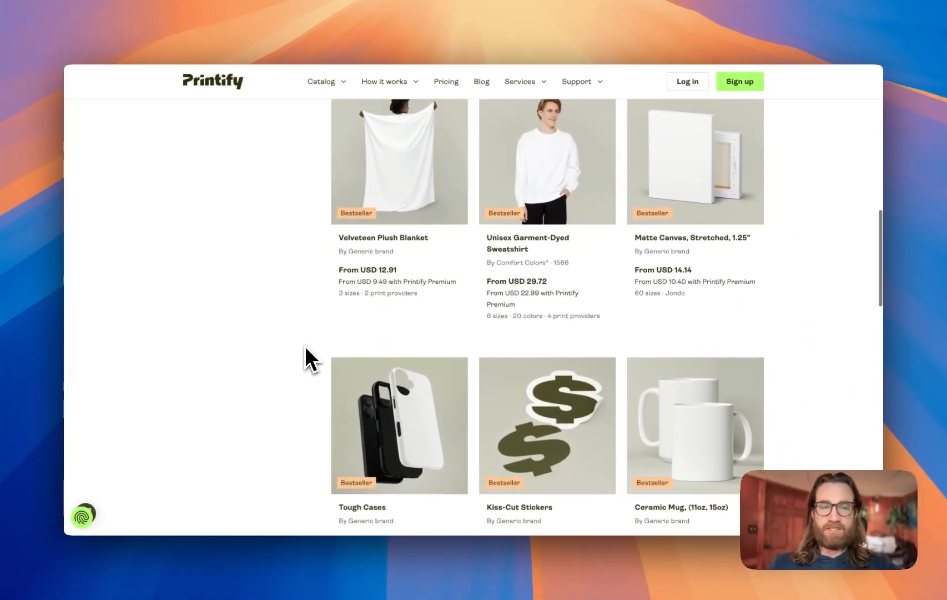
scroll(294, 389, "down", 5)
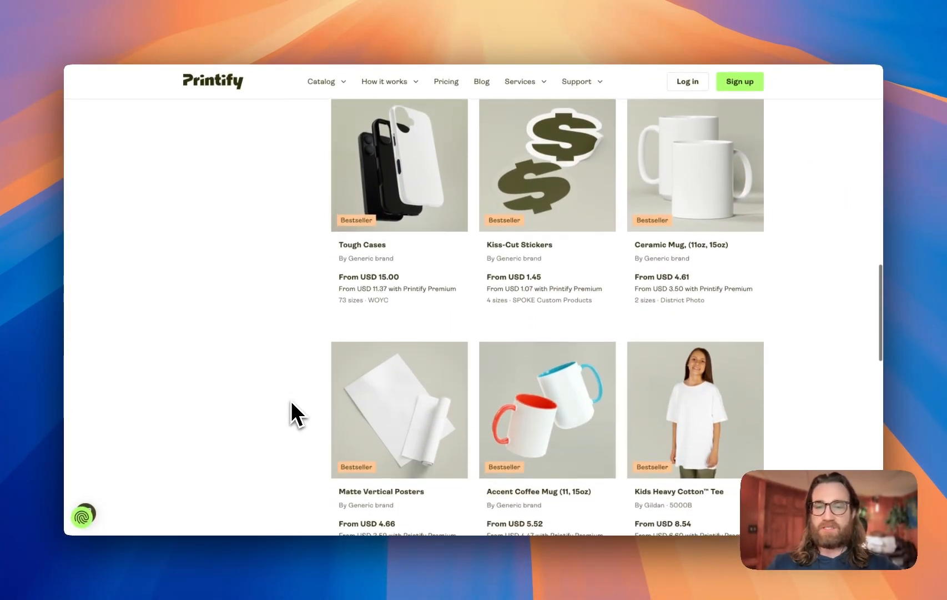
scroll(281, 361, "down", 8)
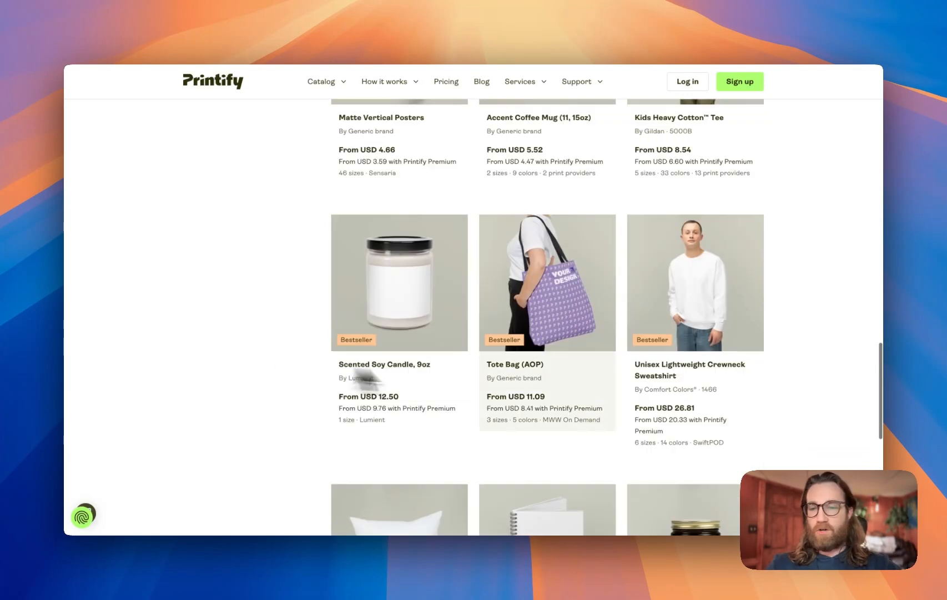
scroll(261, 358, "down", 10)
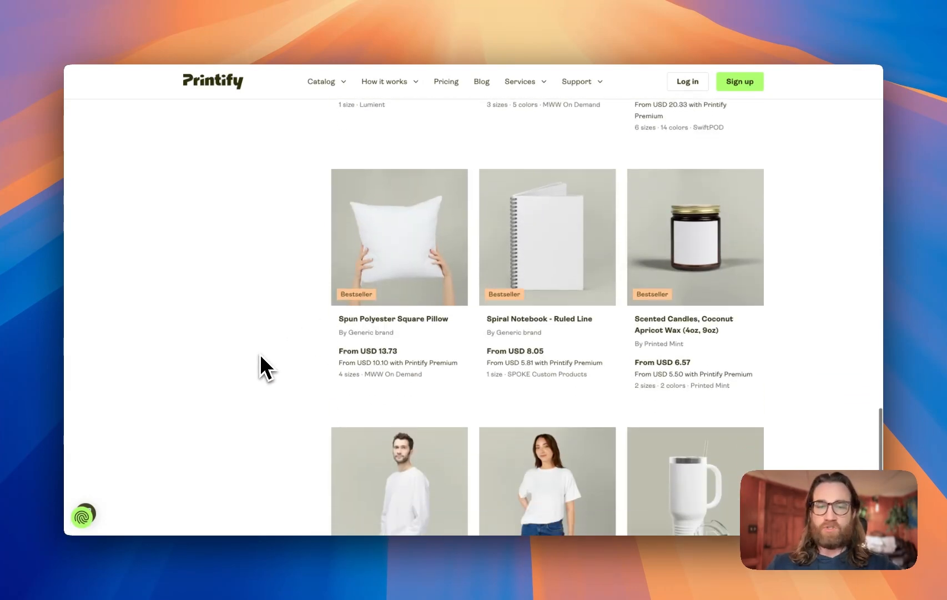
scroll(261, 357, "up", 15)
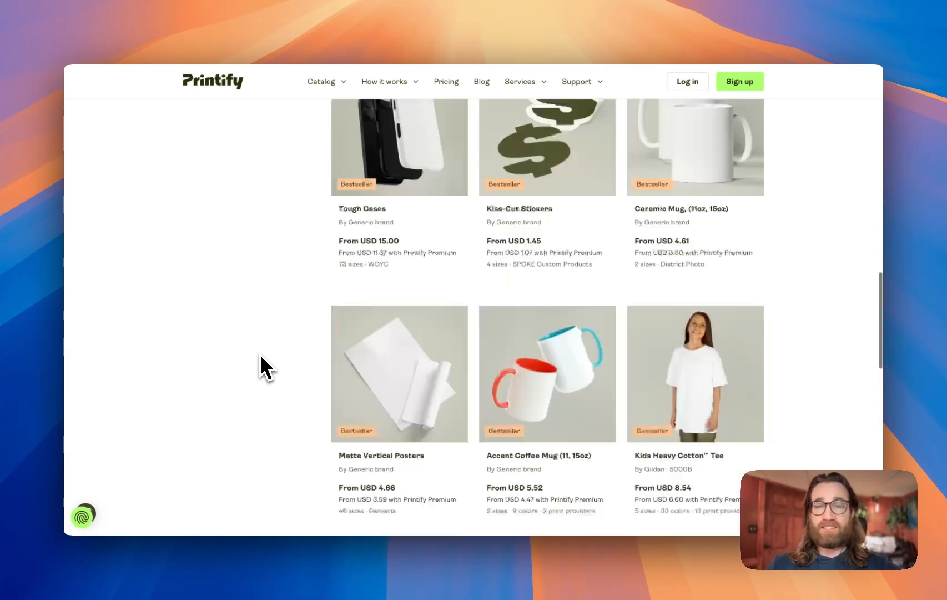
scroll(260, 356, "up", 10)
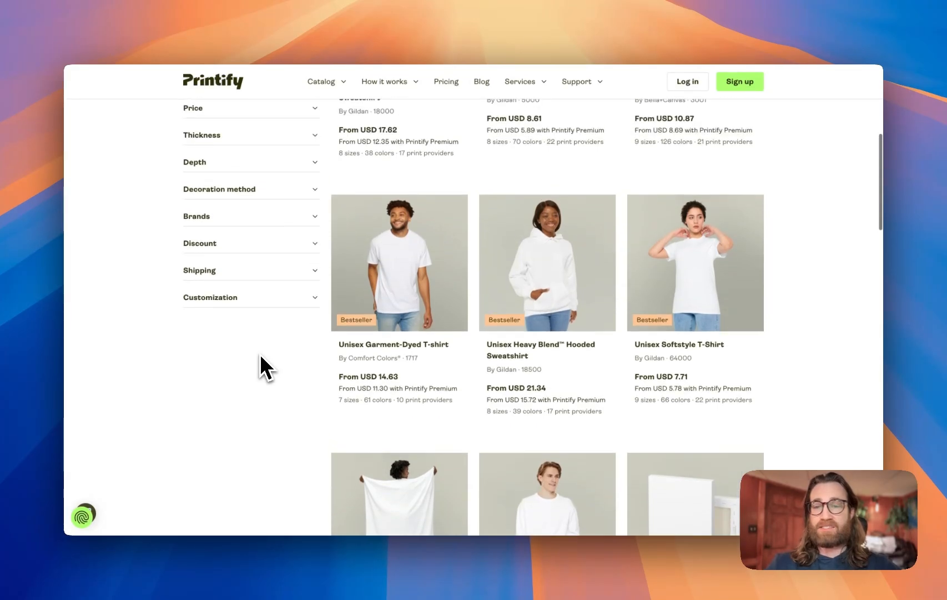
scroll(260, 354, "up", 5)
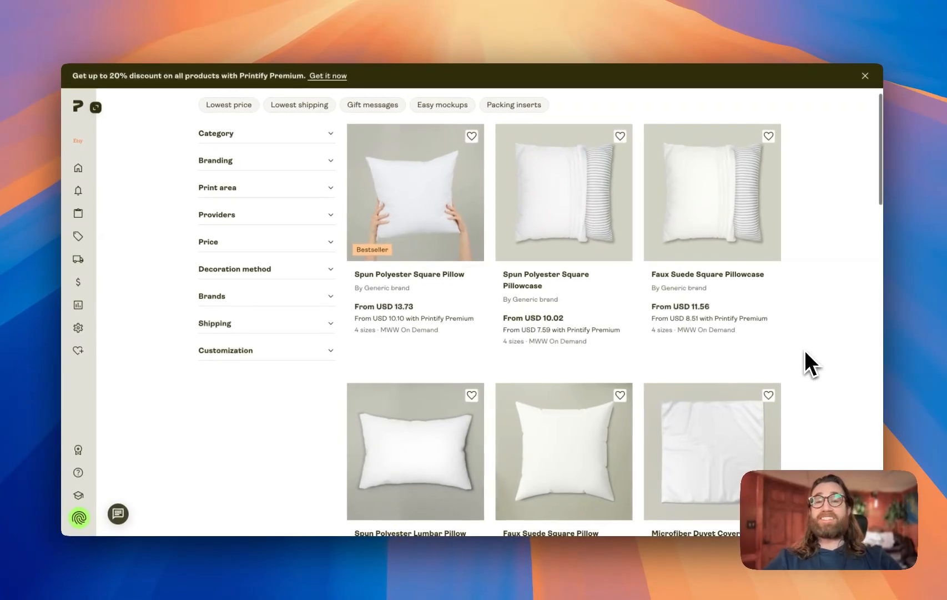
Browse the pillow products and open the Square Poly Canvas Pillowcase
scroll(805, 351, "down", 6)
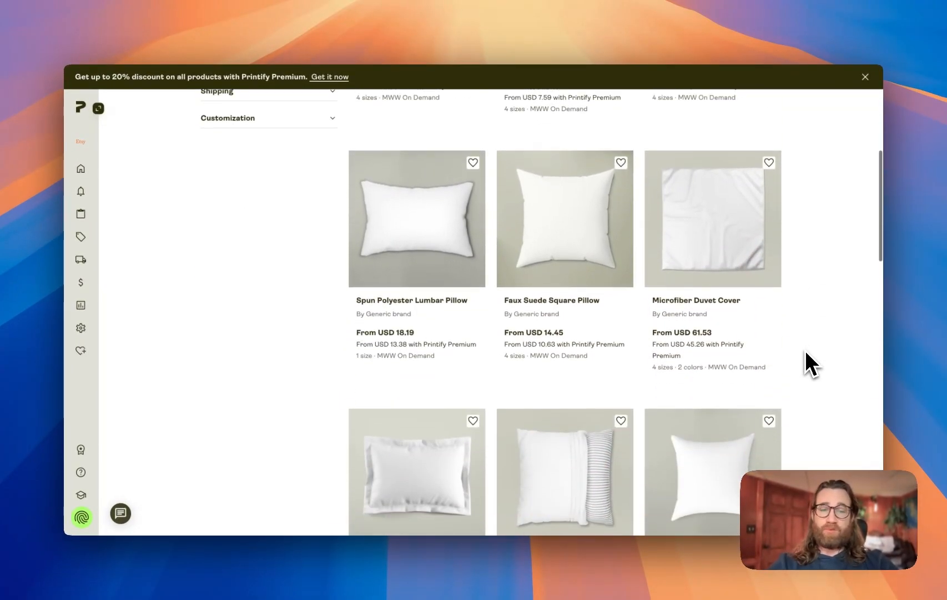
scroll(806, 353, "down", 5)
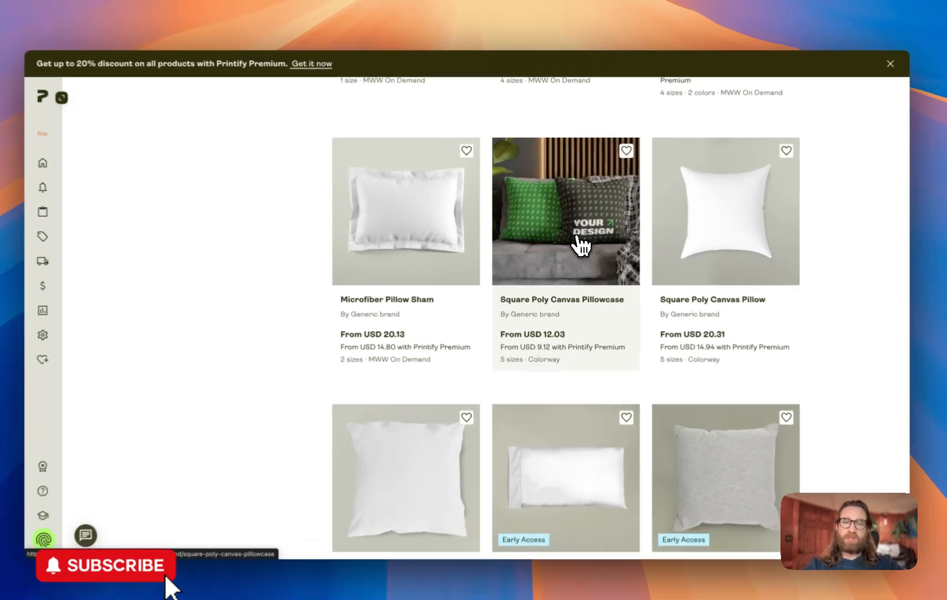
left_click(577, 238)
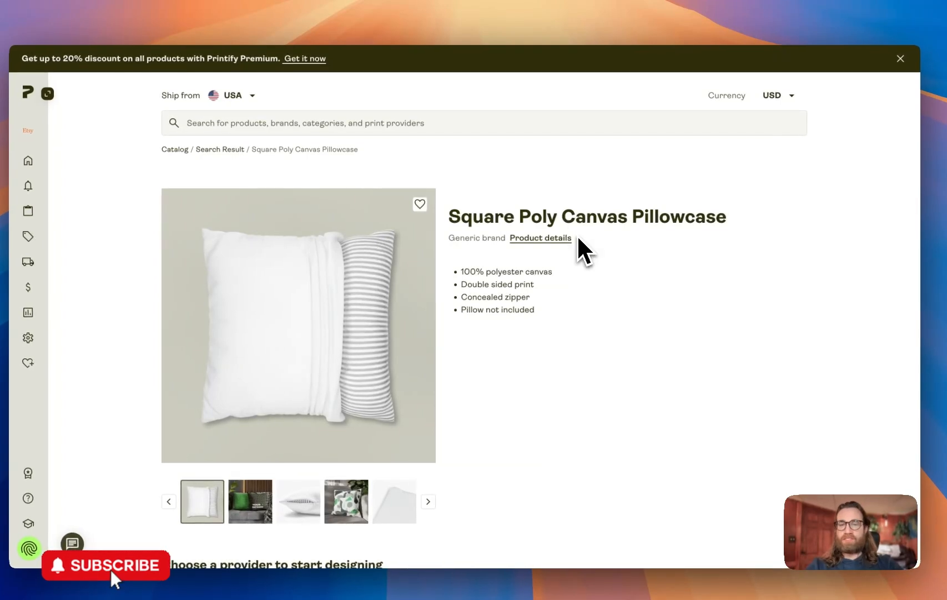
Scroll to the print providers and open the Colorway provider info
scroll(574, 319, "down", 5)
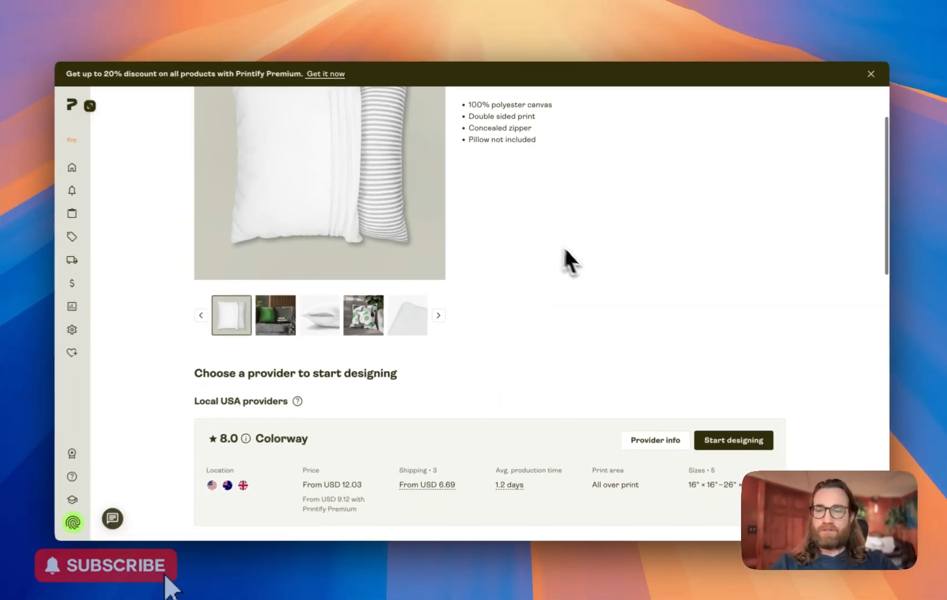
scroll(566, 252, "down", 3)
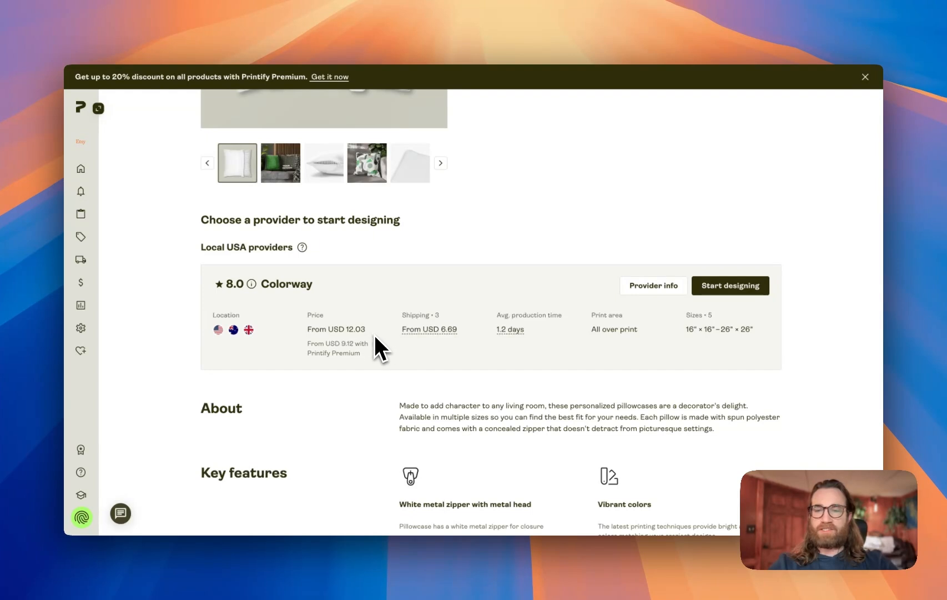
mouse_move(224, 334)
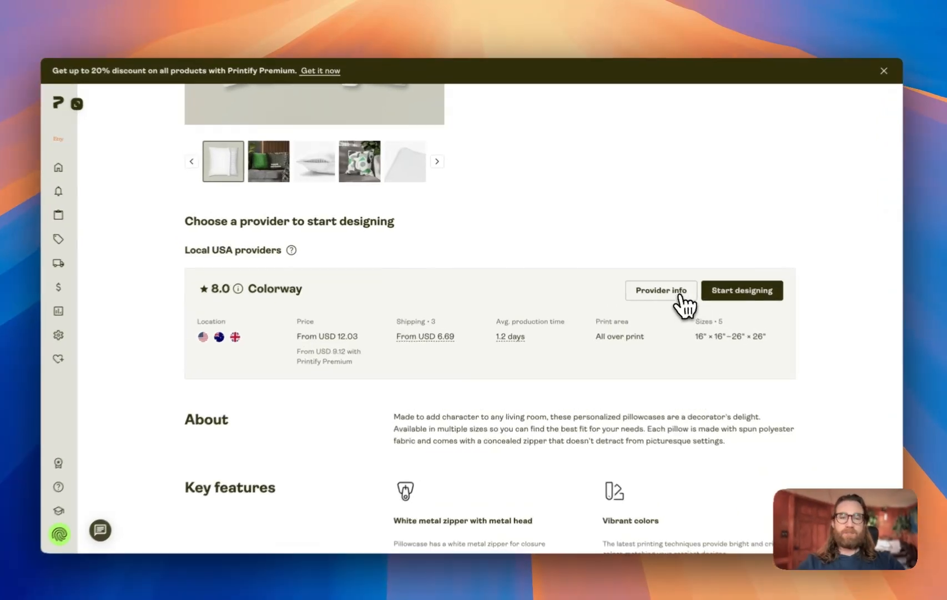
left_click(654, 285)
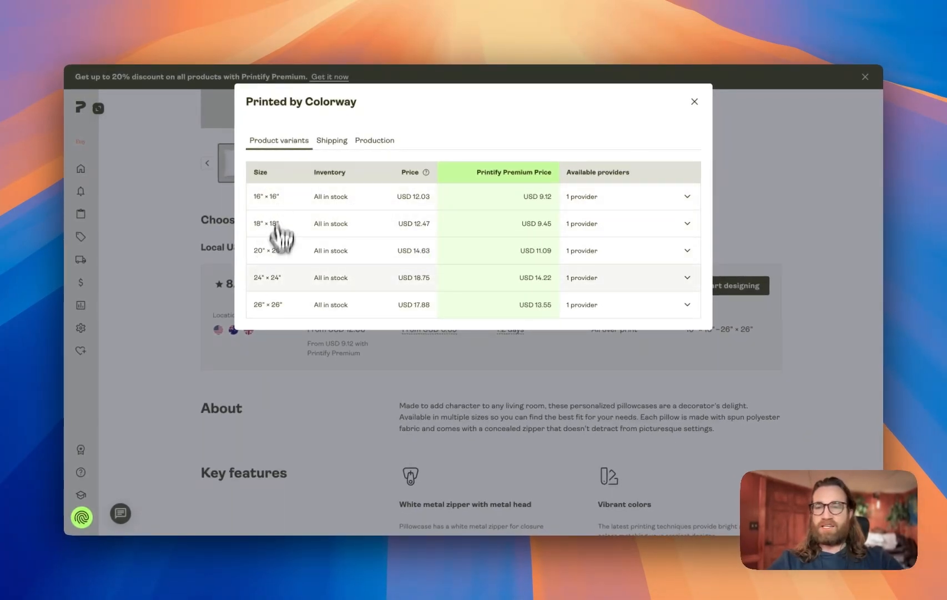
View Colorway's shipping rates and delivery times by country
left_click(332, 140)
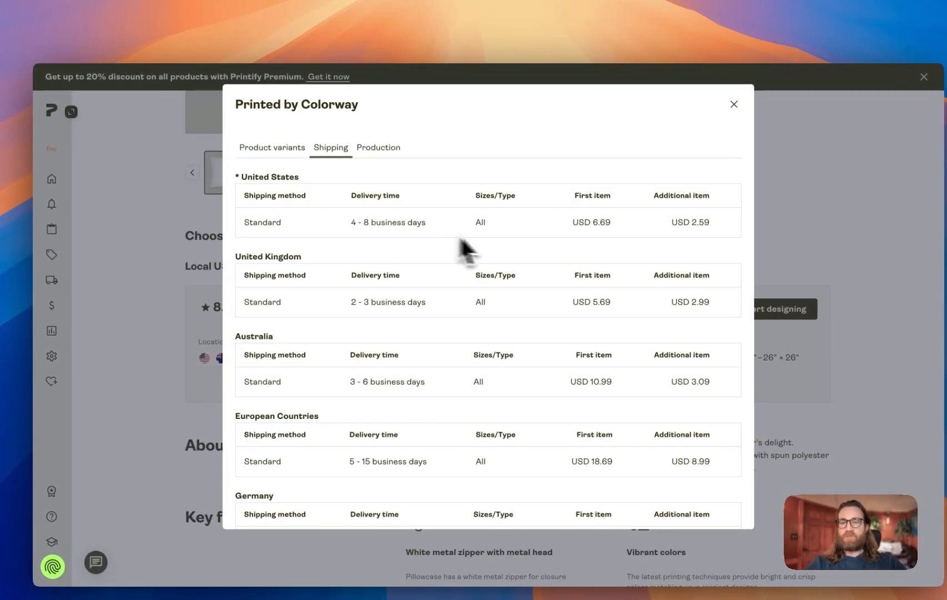
scroll(503, 254, "down", 2)
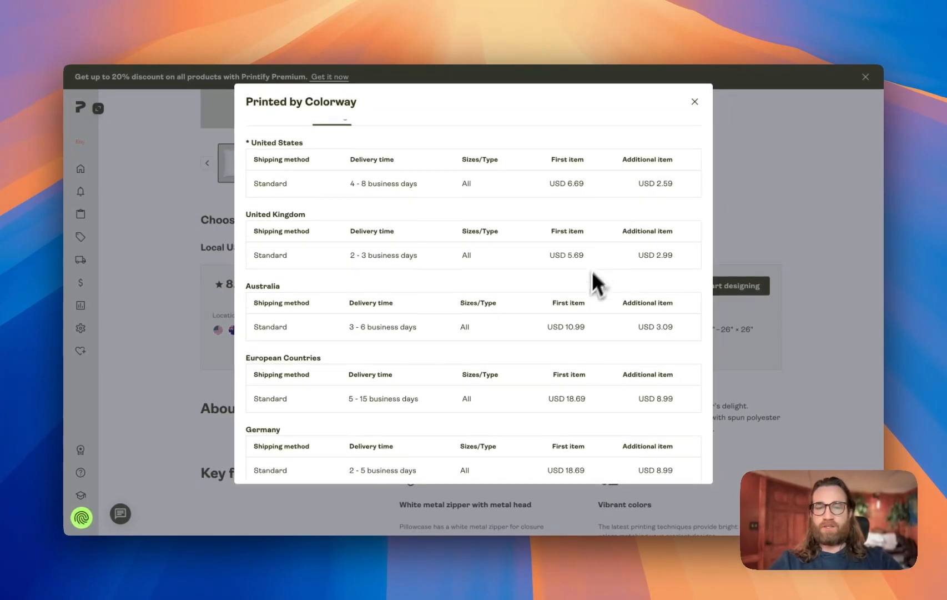
scroll(606, 311, "down", 3)
scroll(529, 270, "up", 5)
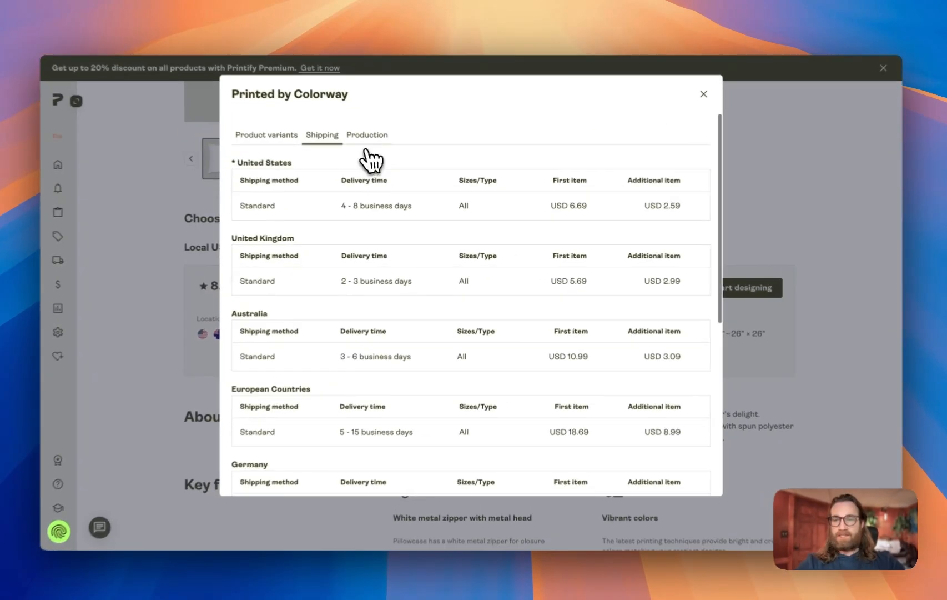
Review Colorway's production details for this pillowcase, then close the provider info
left_click(368, 145)
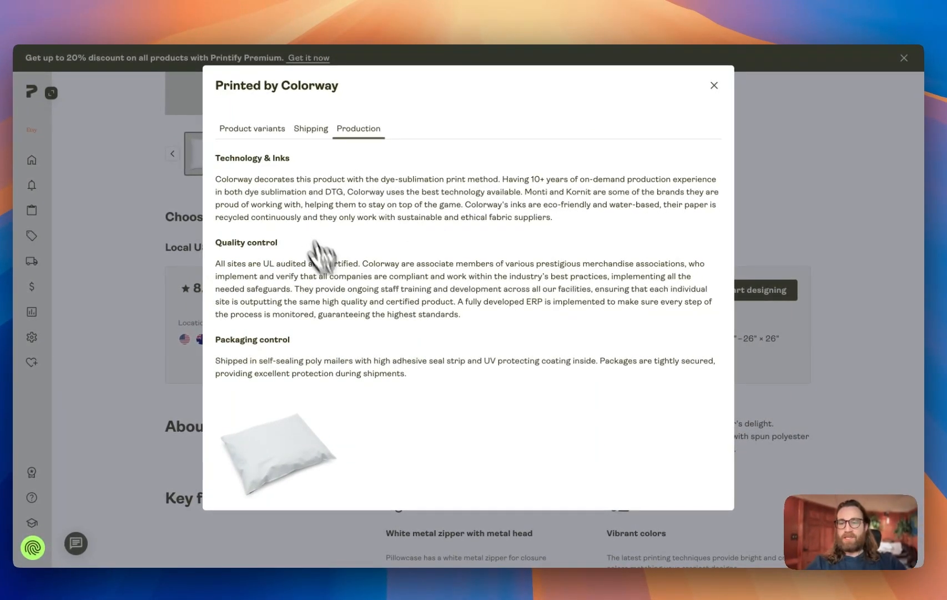
scroll(333, 272, "down", 1)
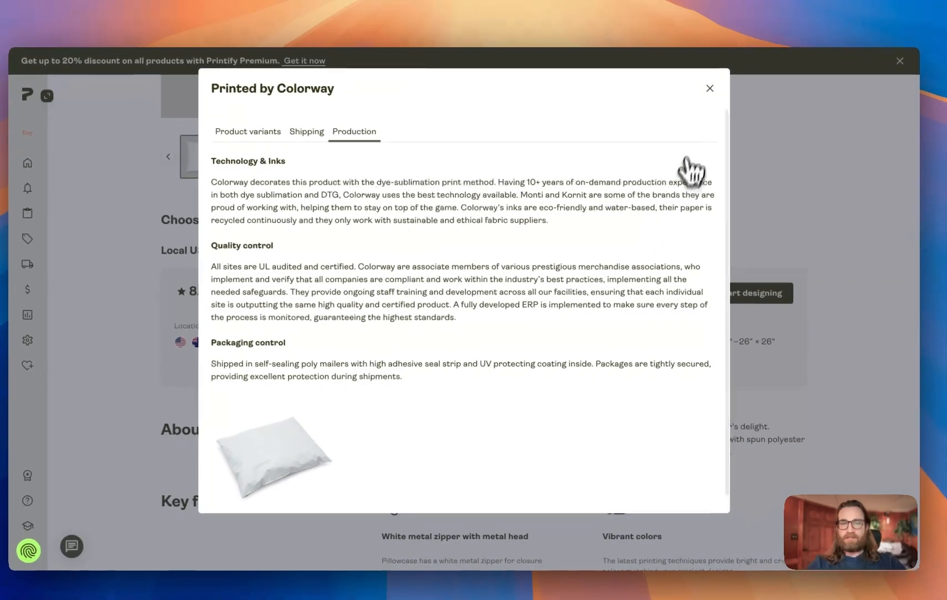
left_click(714, 85)
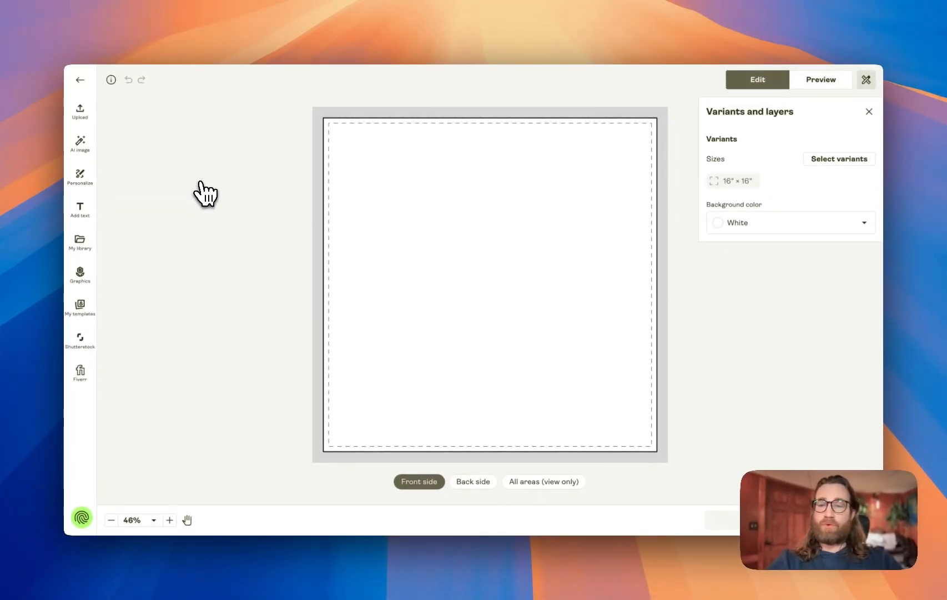
Add a personalizable text layer to the pillow front and set its text to Sarah
left_click(79, 180)
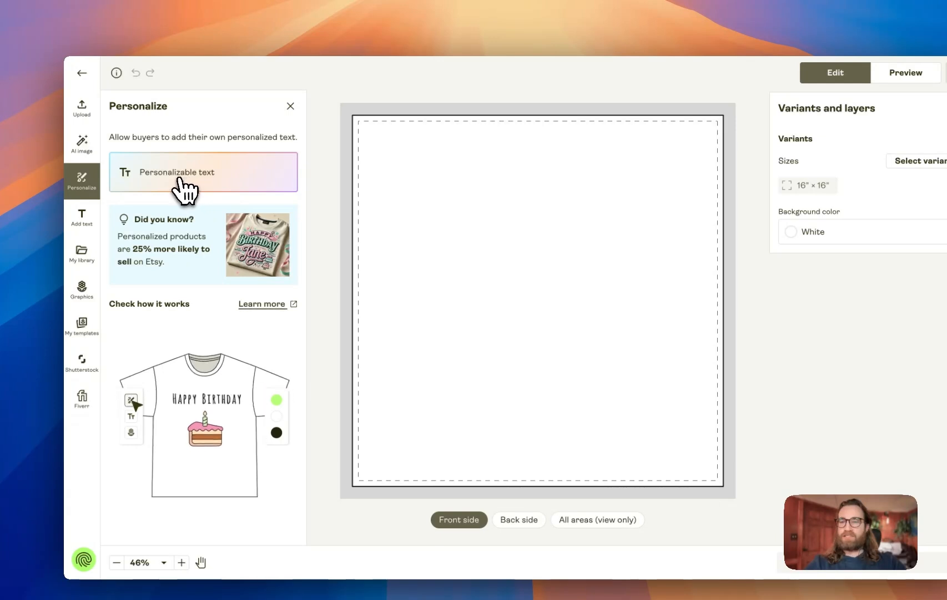
left_click(172, 187)
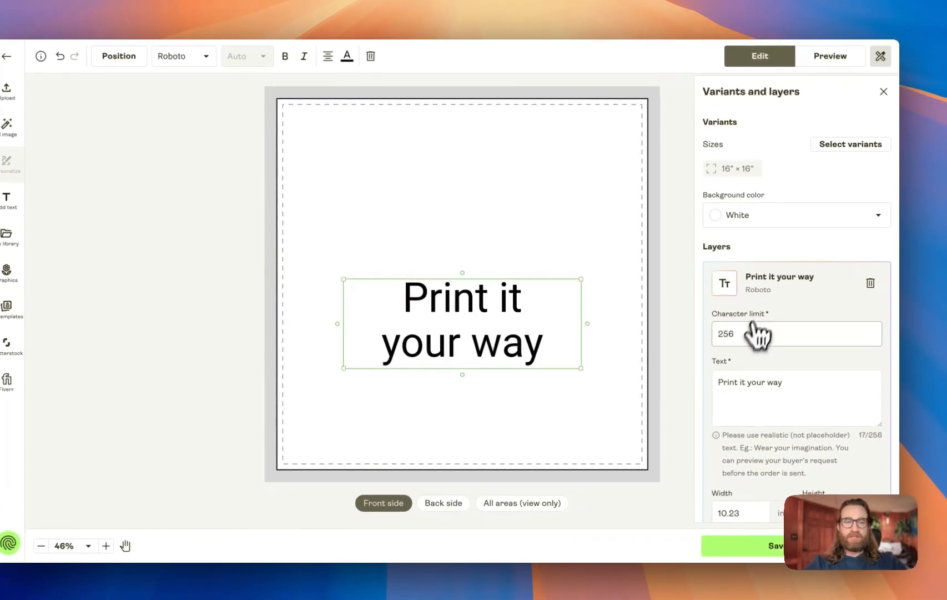
left_click(755, 386)
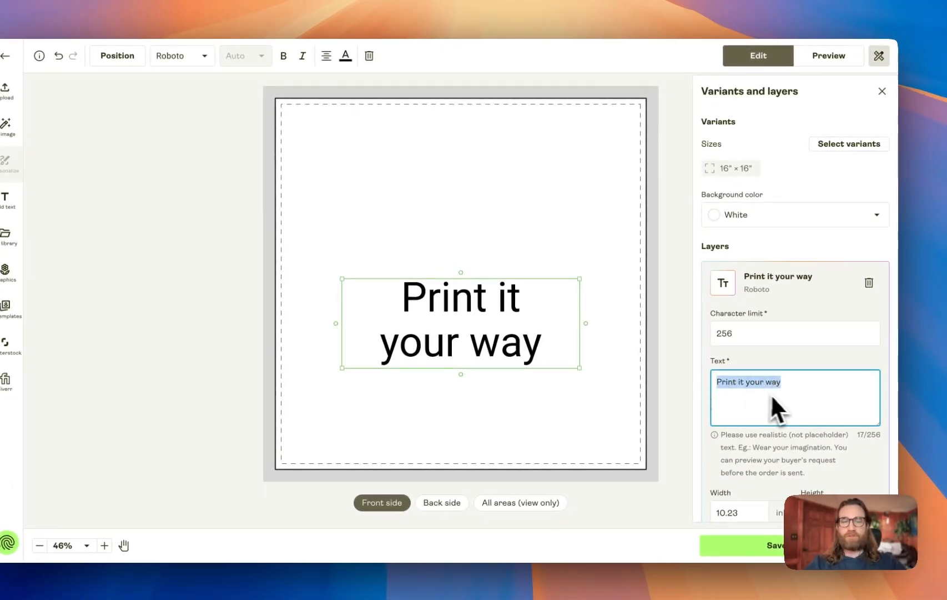
type("Sarah")
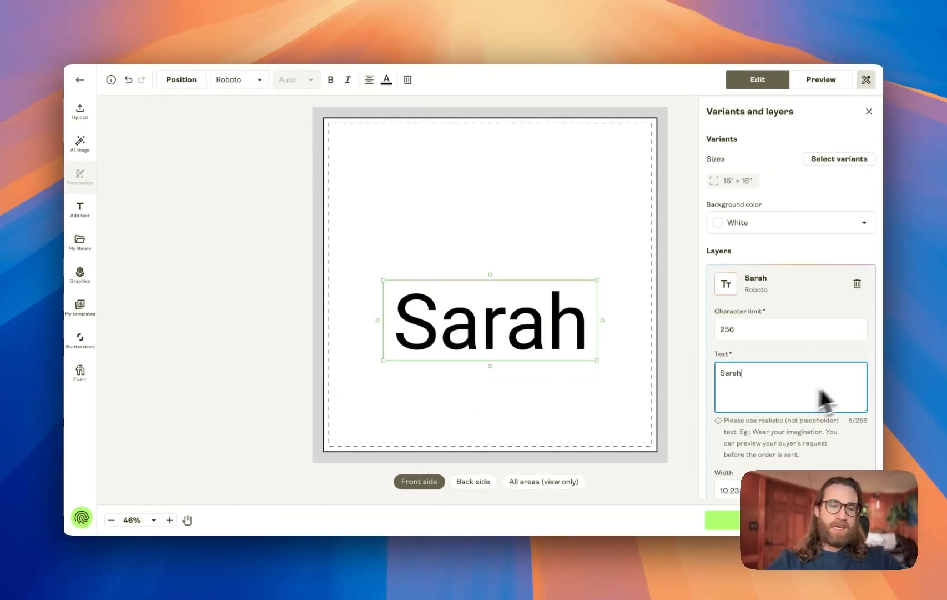
Set the personalizable text's character limit to 50
double_click(725, 328)
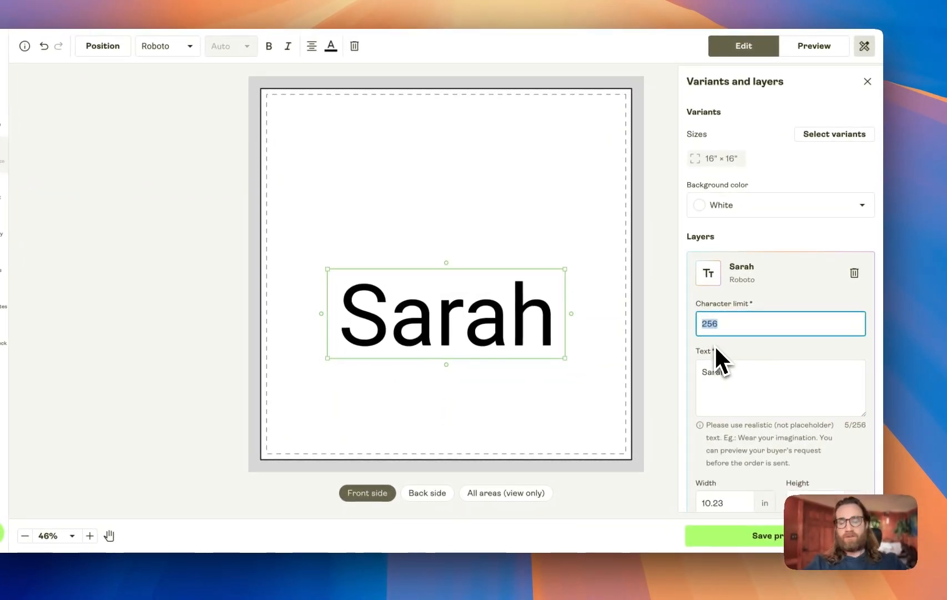
type("5")
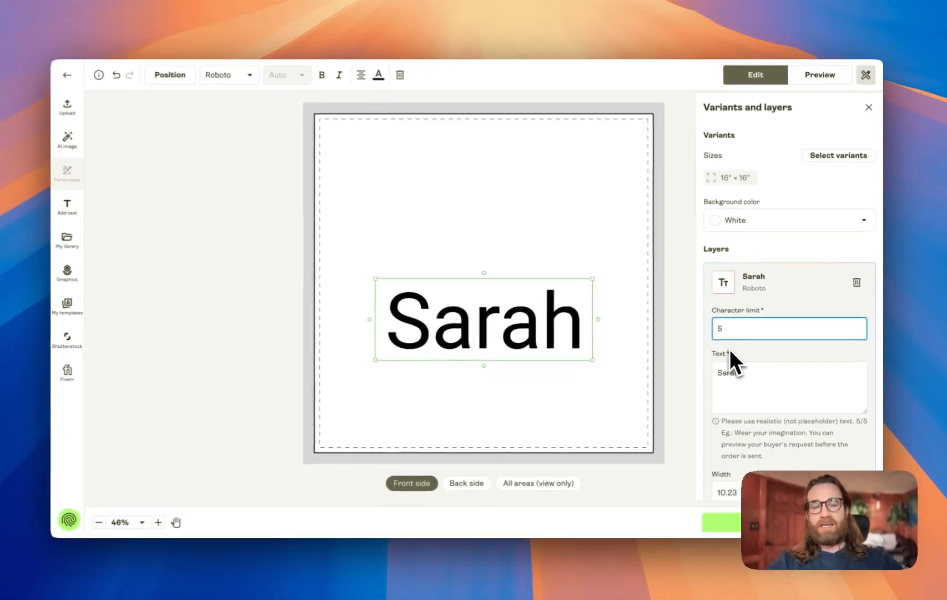
type("0")
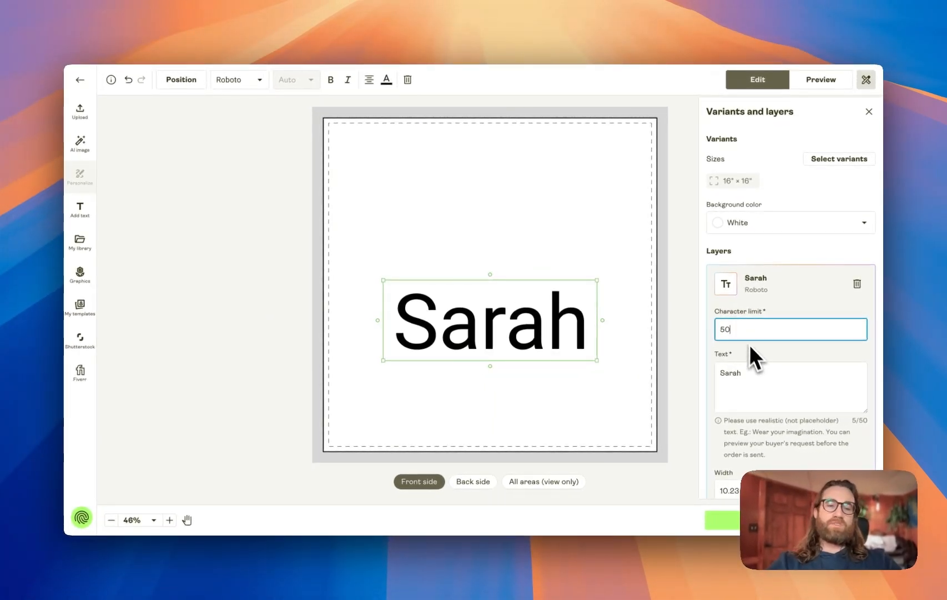
key("BackSpace")
key("BackSpace")
type("37")
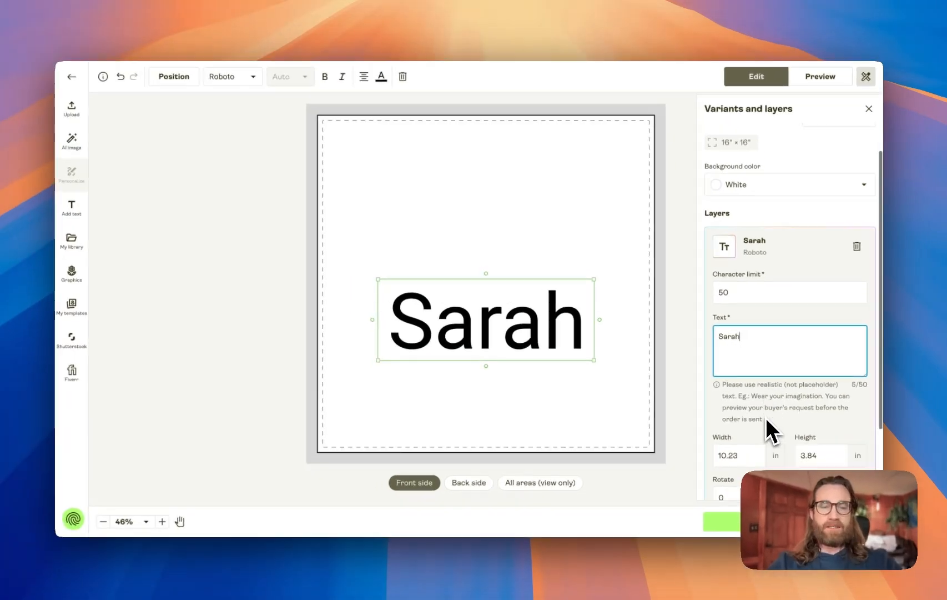
scroll(755, 420, "down", 2)
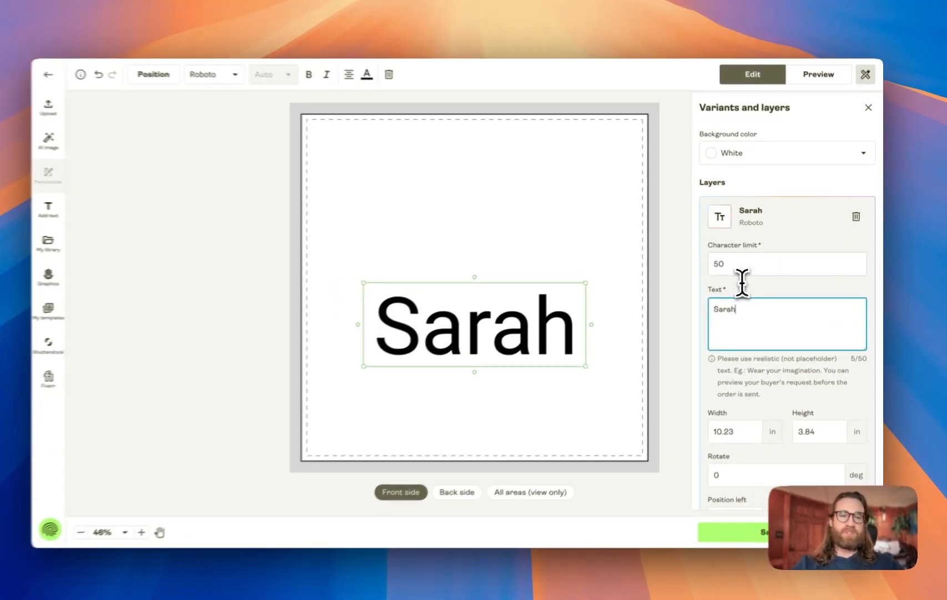
left_click(749, 266)
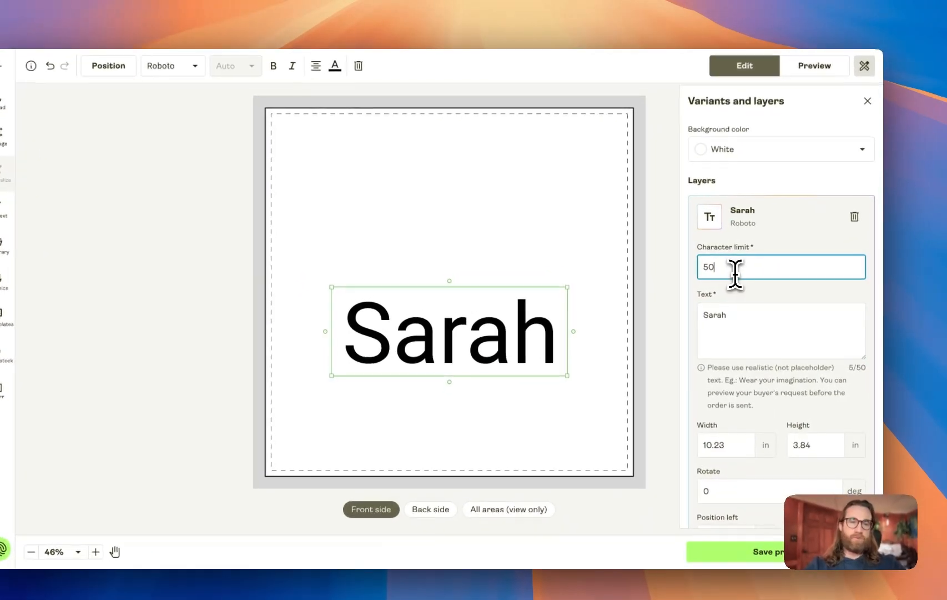
scroll(755, 254, "up", 2)
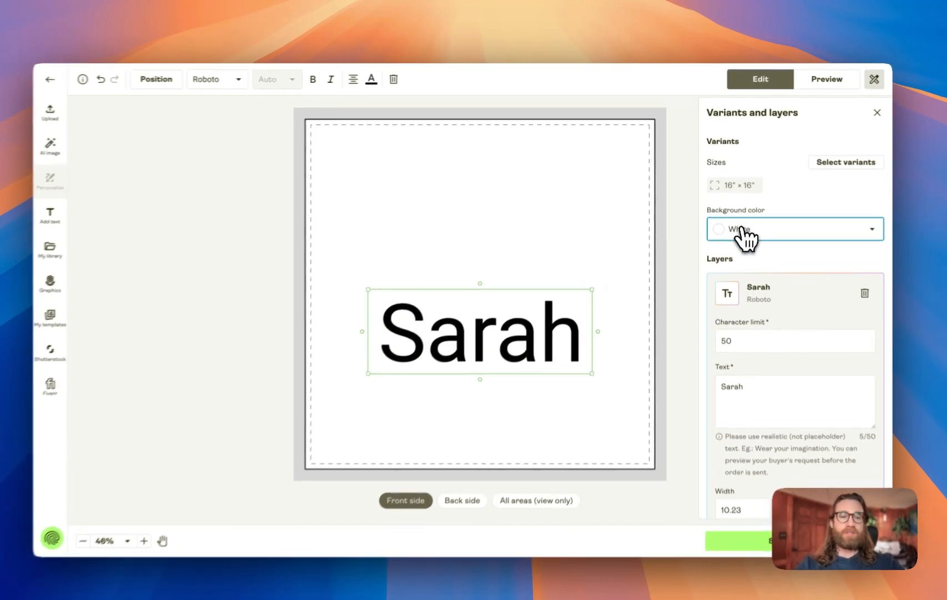
Try orange and purple background colors for the pillow, then set the background back to white
left_click(750, 223)
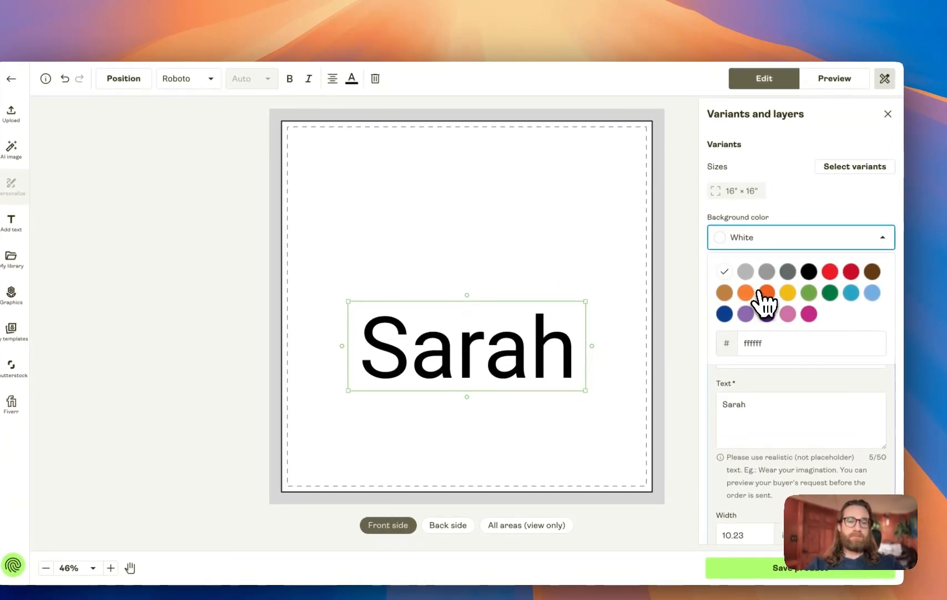
left_click(767, 293)
left_click(765, 244)
left_click(767, 314)
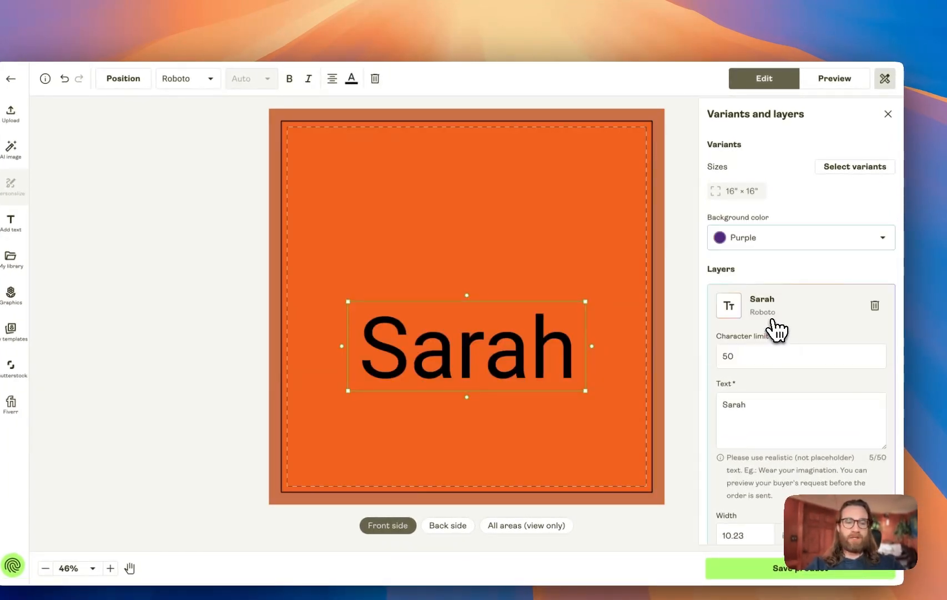
left_click(763, 244)
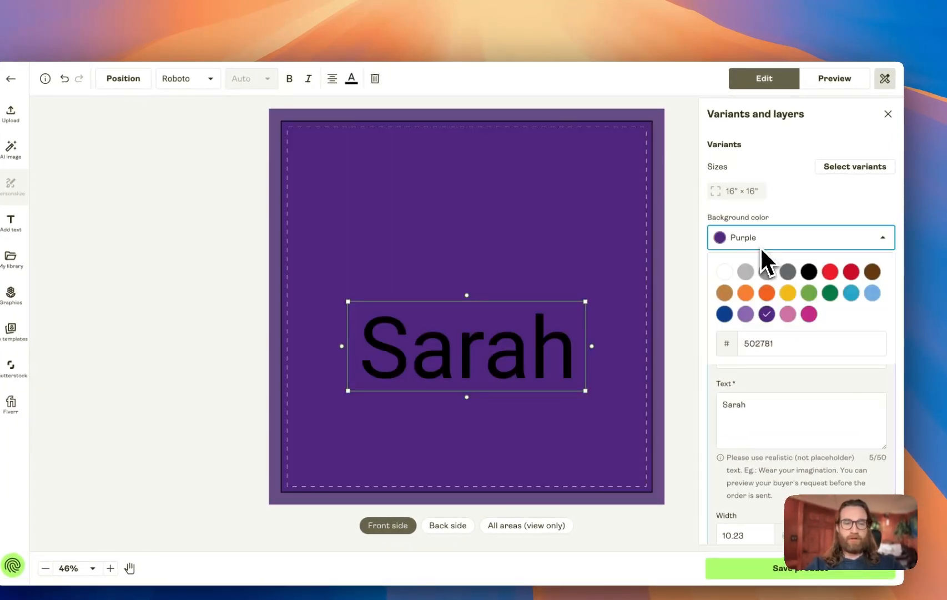
left_click(725, 272)
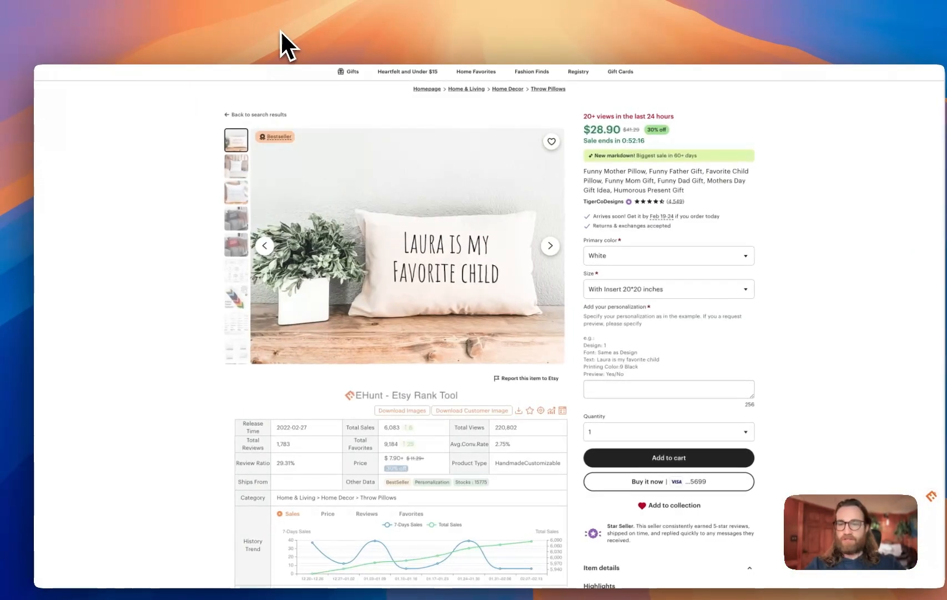
Check the enlarged Etsy reference pillow image and move the Sarah text up near the top of the design
left_click(395, 254)
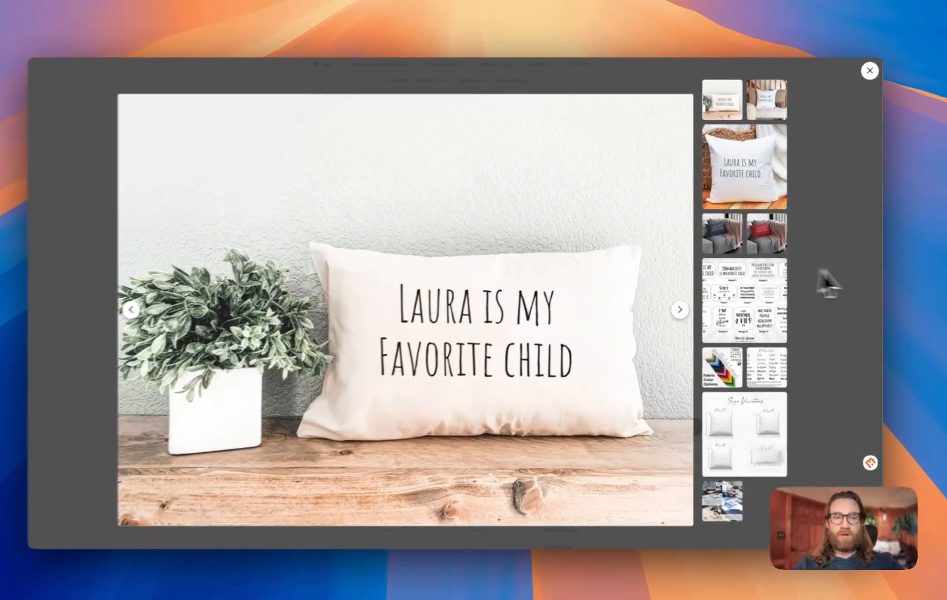
left_click(827, 278)
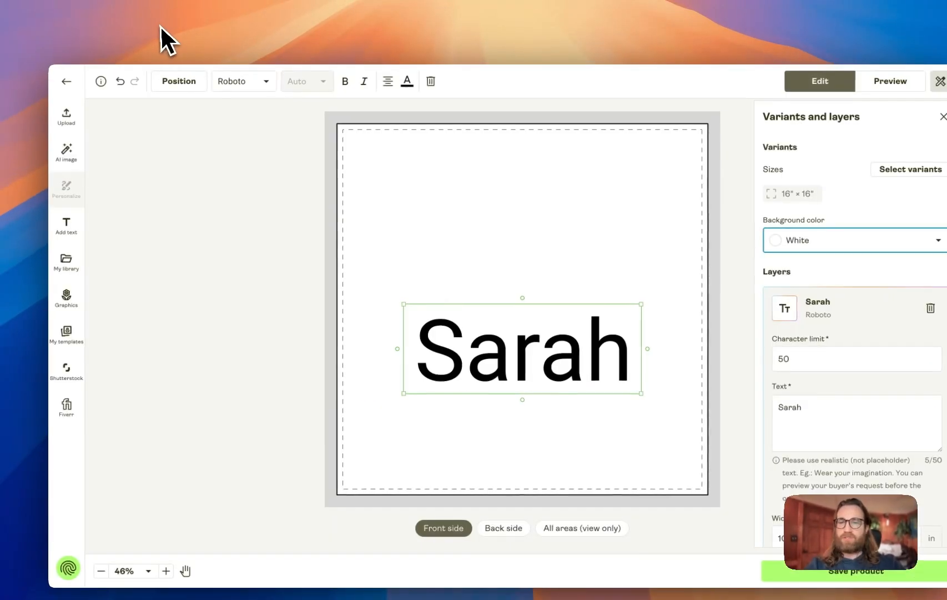
left_click_drag(542, 350, 527, 201)
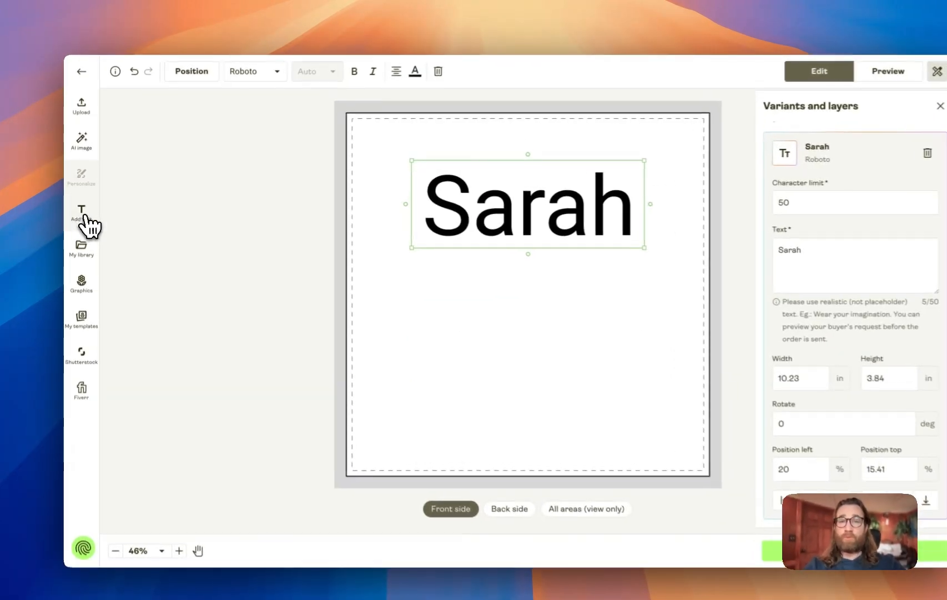
Add a new Roboto text layer reading "is my favorite child"
left_click(80, 212)
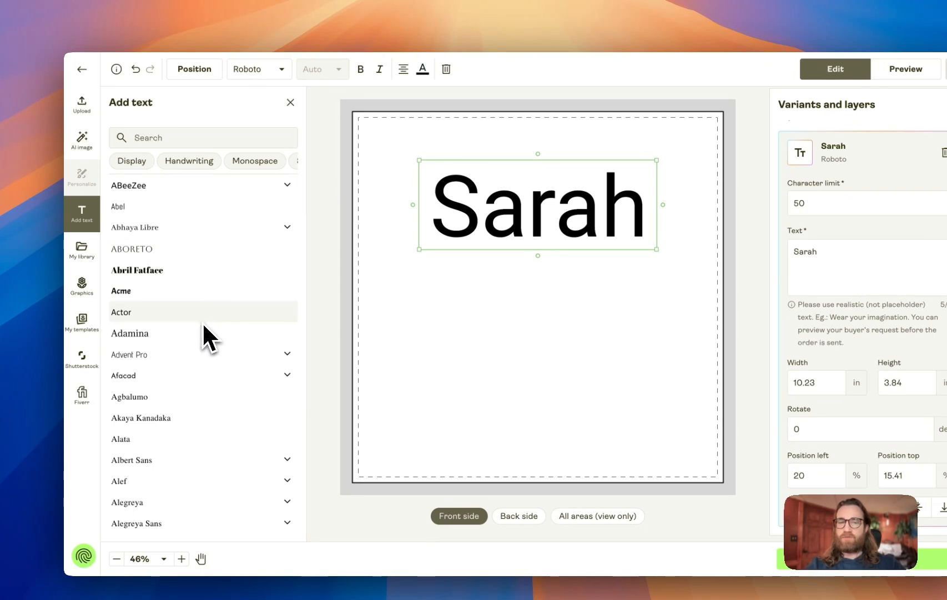
left_click(143, 138)
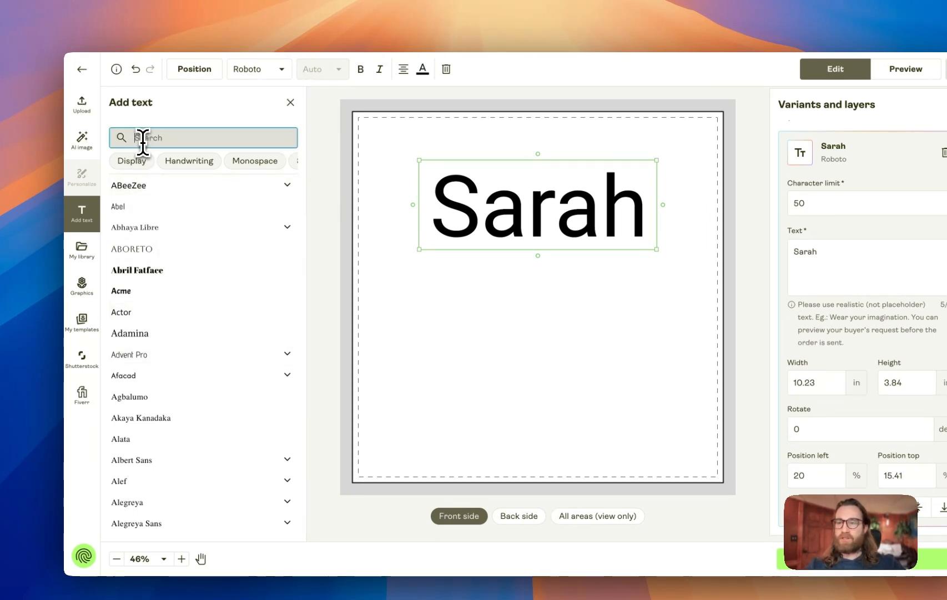
type("roboto")
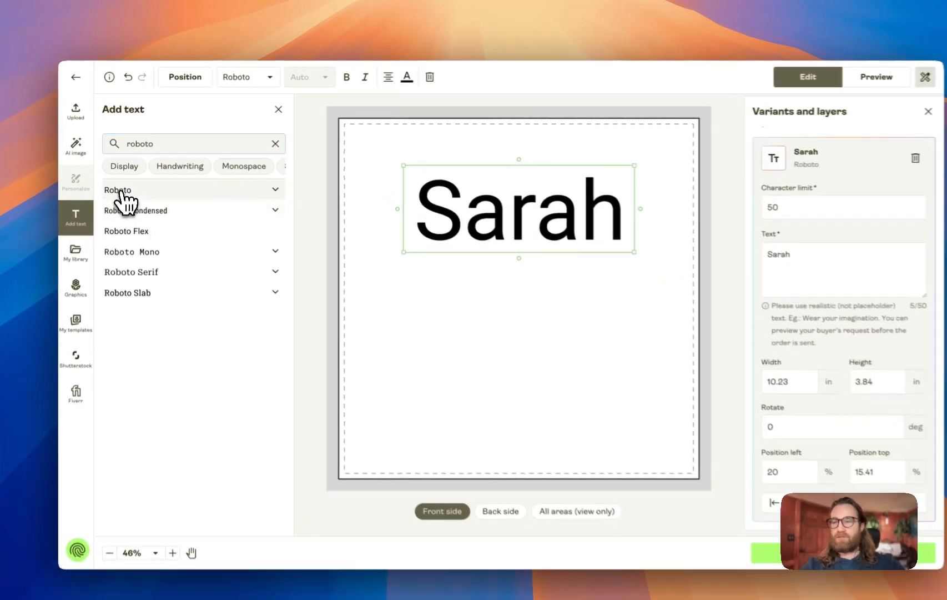
left_click(122, 184)
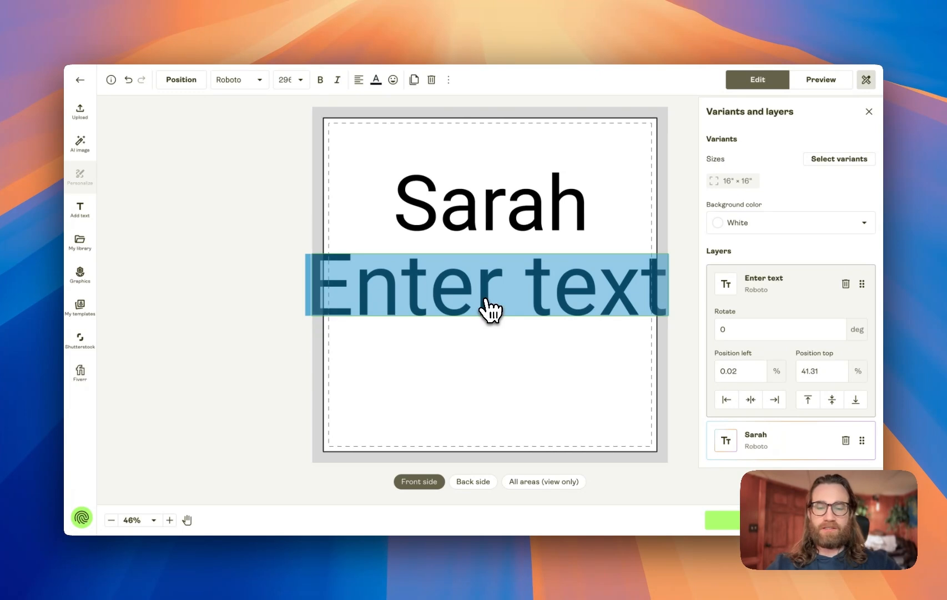
type("is m")
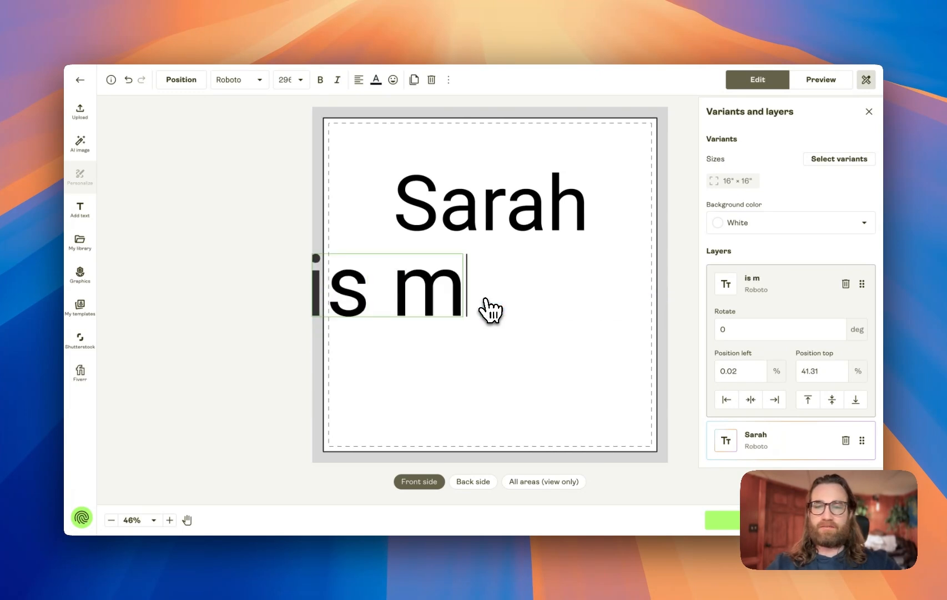
type("y favorite child")
Shrink the "is my favorite child" text to about size 143 and center it below Sarah
scroll(576, 321, "down", 3)
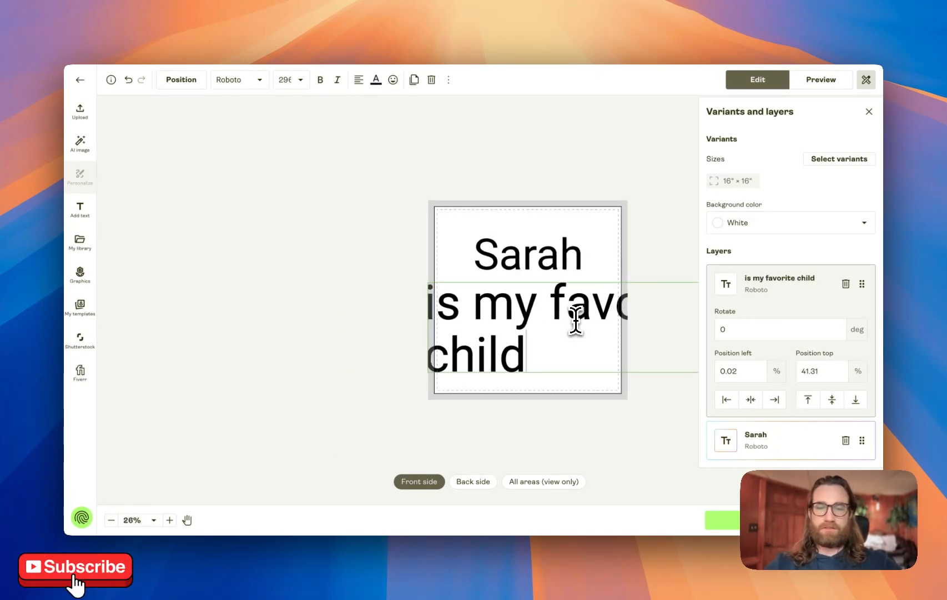
scroll(576, 321, "down", 2)
left_click(611, 375)
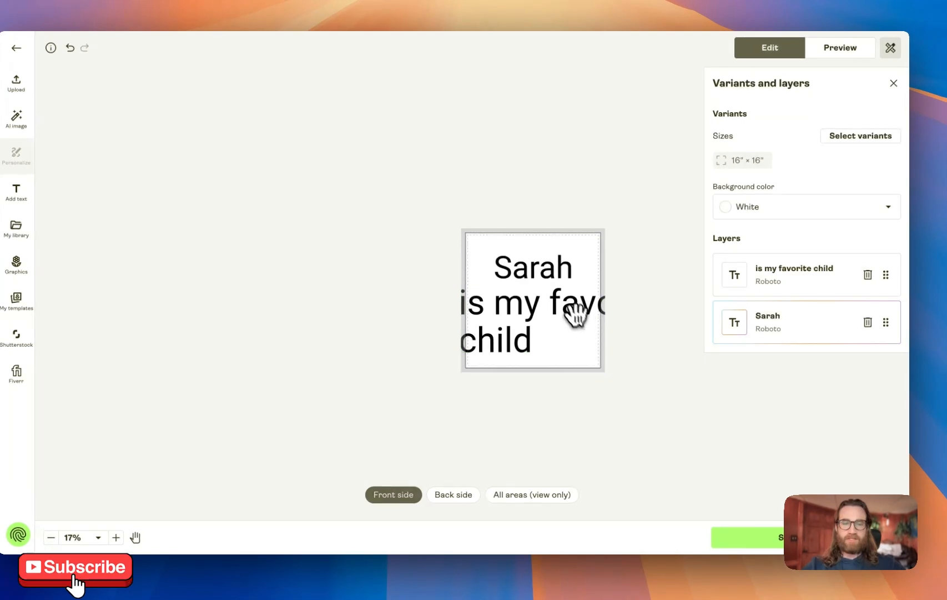
left_click_drag(576, 314, 514, 306)
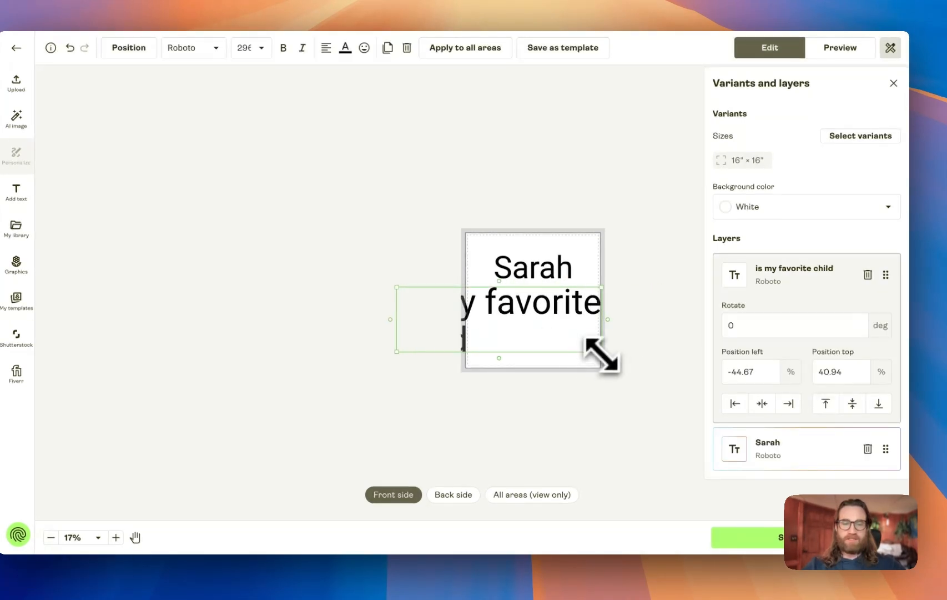
left_click_drag(603, 354, 499, 319)
left_click_drag(480, 302, 571, 306)
Zoom in and out to examine the pillow design layout
scroll(571, 306, "up", 5)
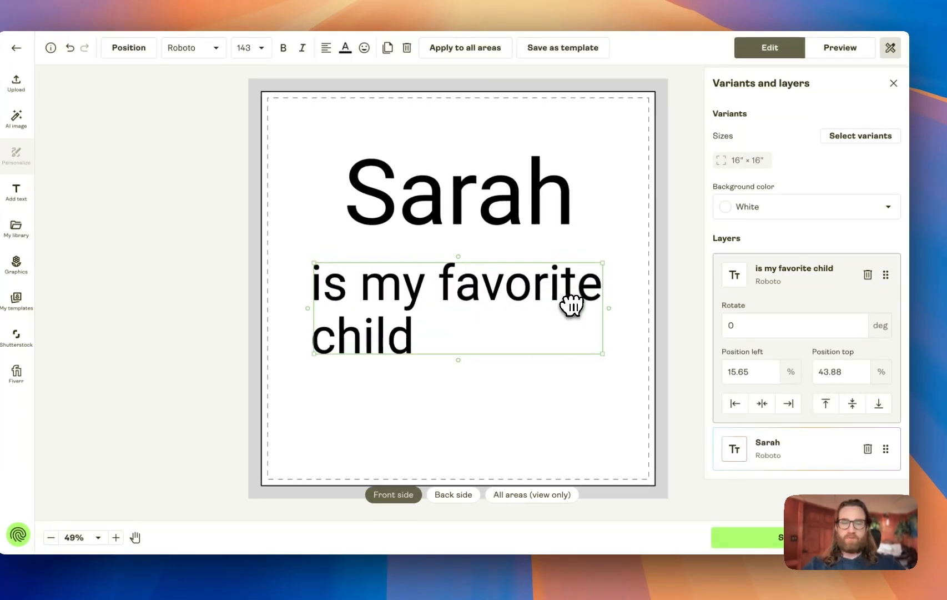
scroll(572, 306, "up", 2)
scroll(569, 304, "down", 4)
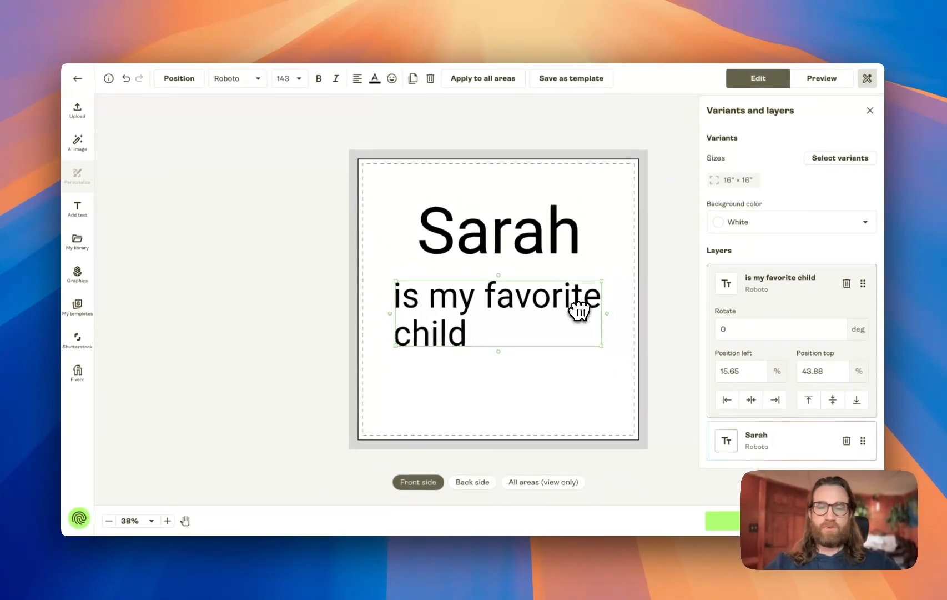
scroll(579, 310, "up", 2)
scroll(579, 309, "down", 3)
scroll(579, 310, "up", 5)
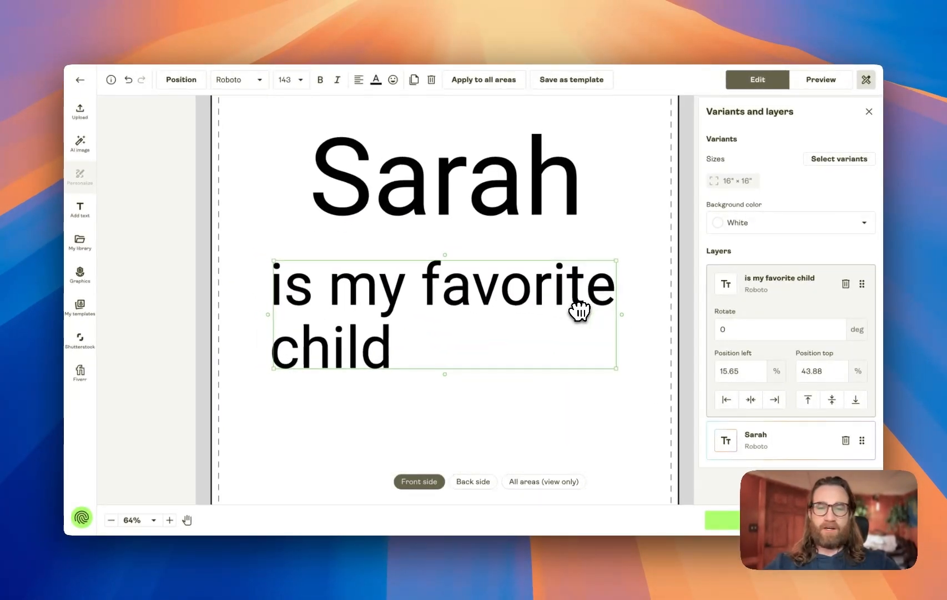
scroll(580, 310, "down", 4)
scroll(579, 310, "up", 2)
left_click(111, 520)
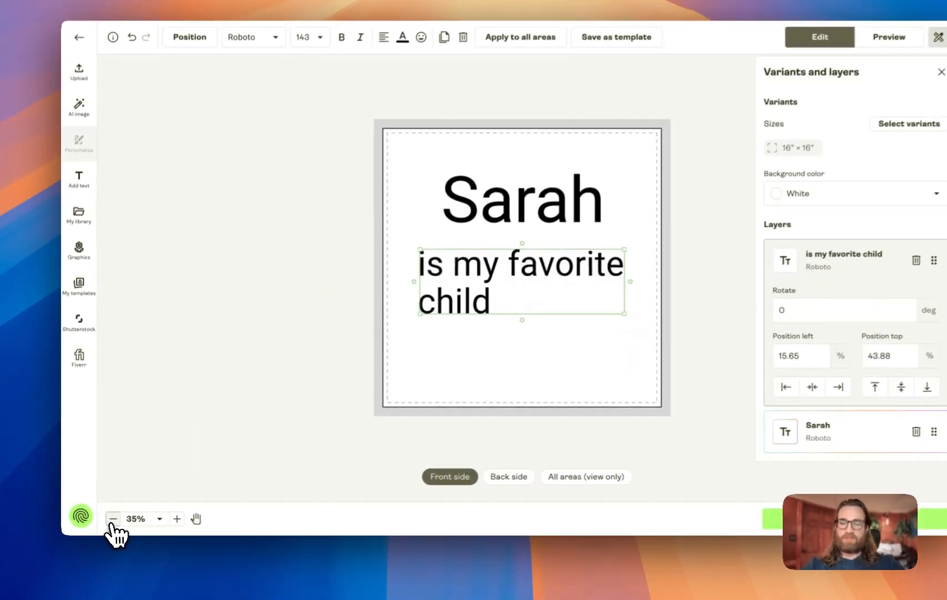
left_click(170, 520)
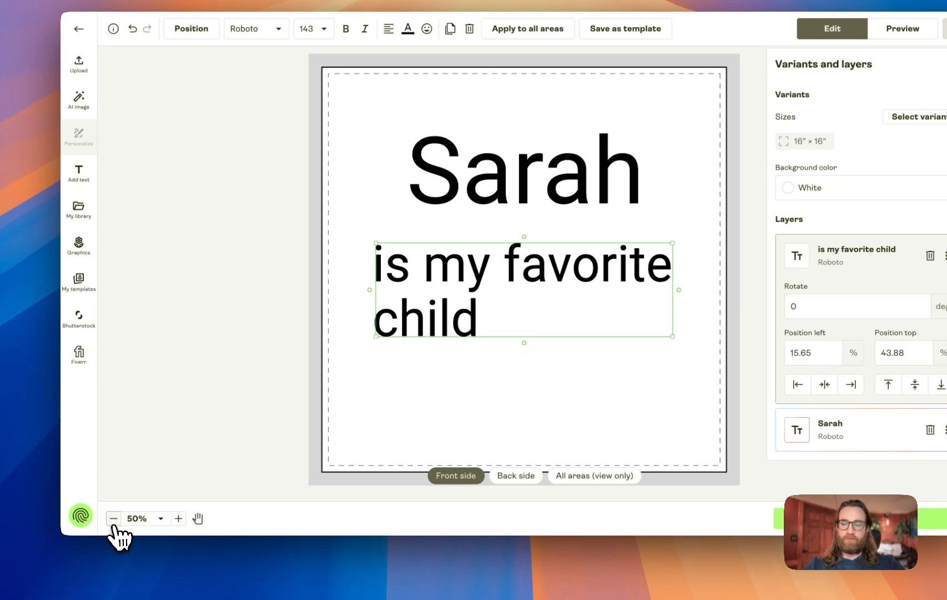
left_click(114, 518)
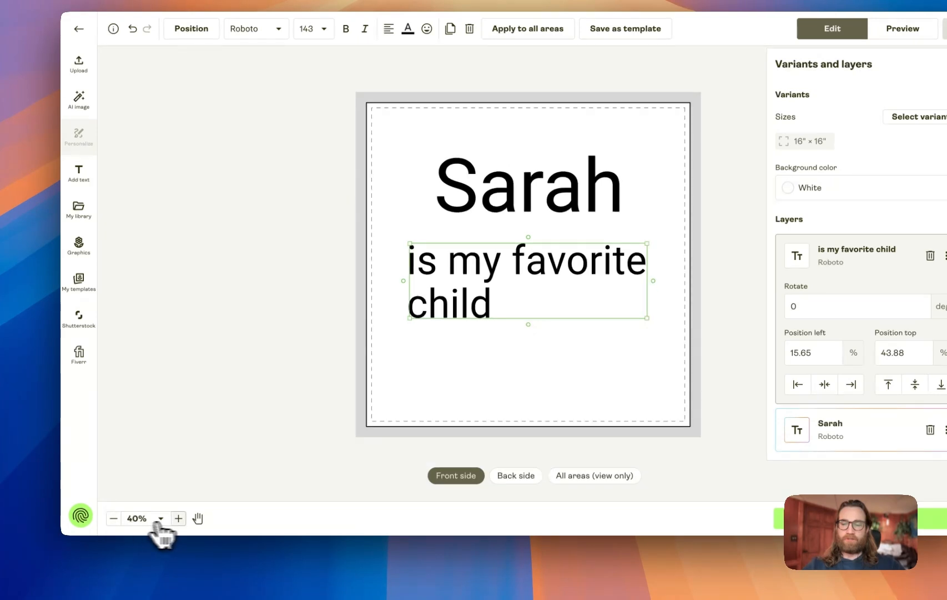
left_click(178, 519)
left_click(113, 519)
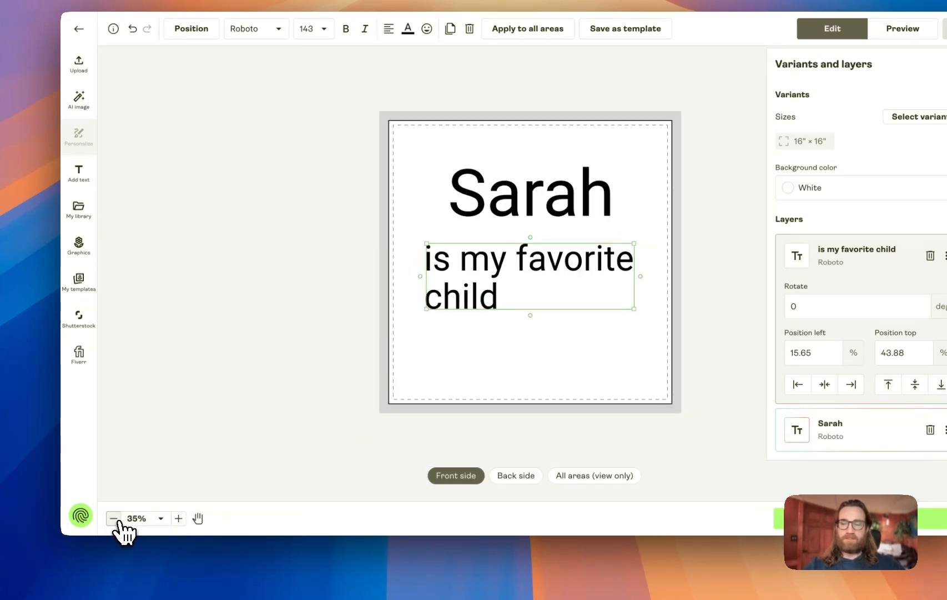
Make the "is my favorite child" text bold and italic
left_click(178, 518)
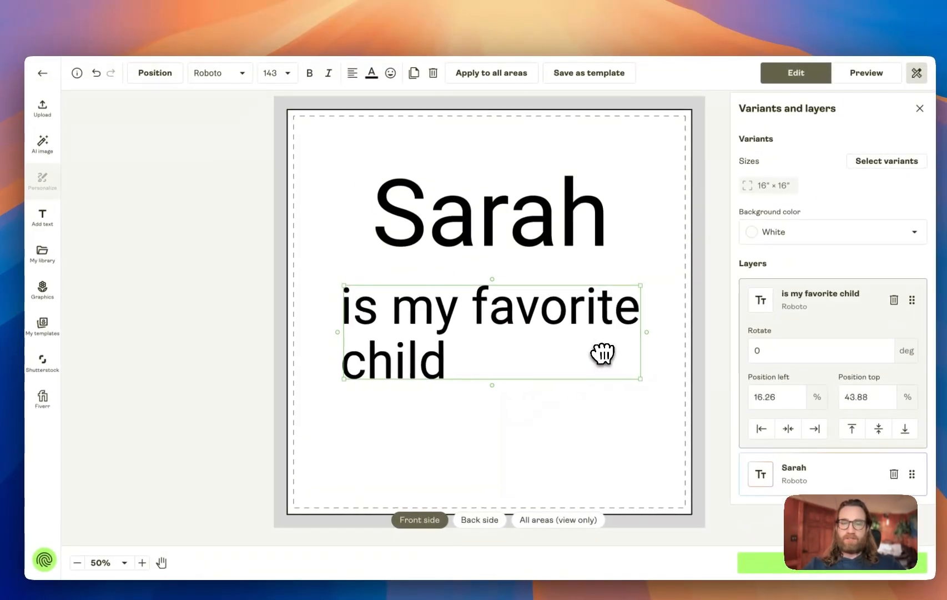
left_click_drag(637, 309, 641, 310)
left_click_drag(605, 355, 599, 357)
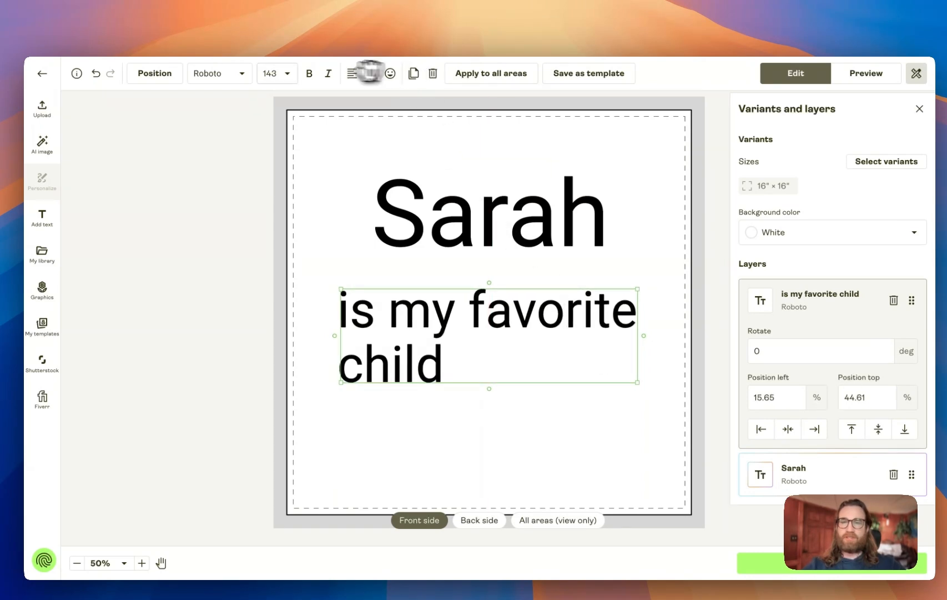
left_click(235, 73)
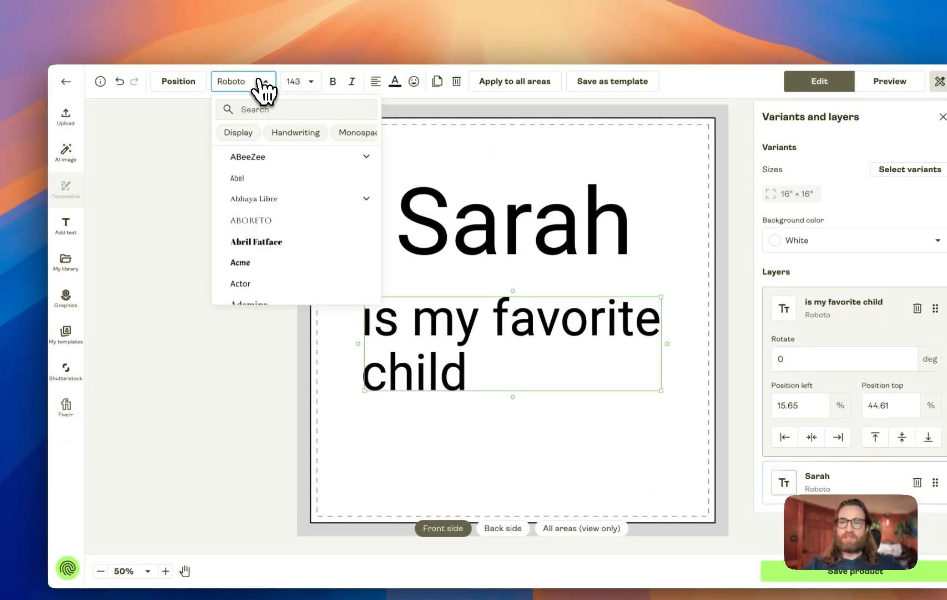
left_click(265, 84)
left_click(309, 81)
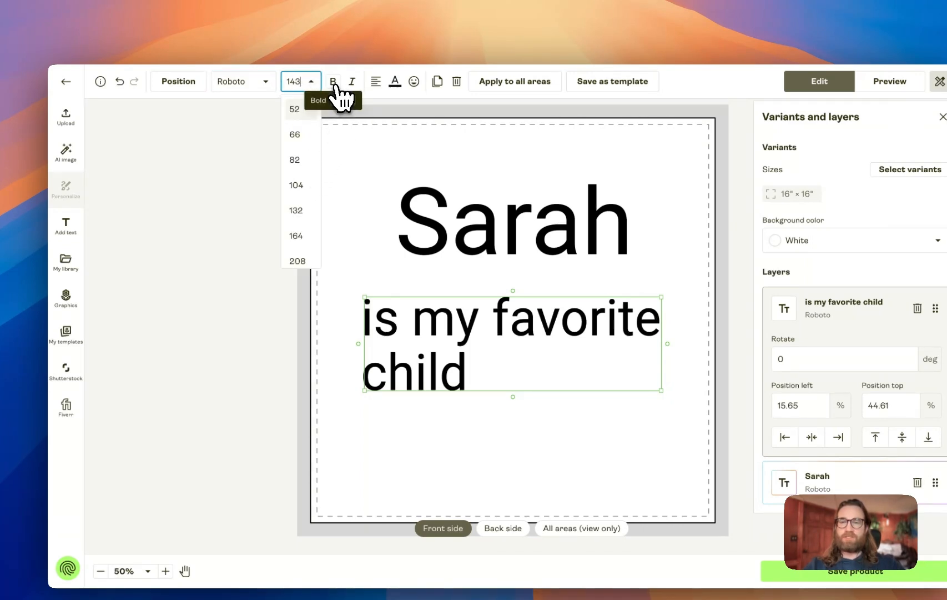
left_click(334, 83)
left_click(349, 84)
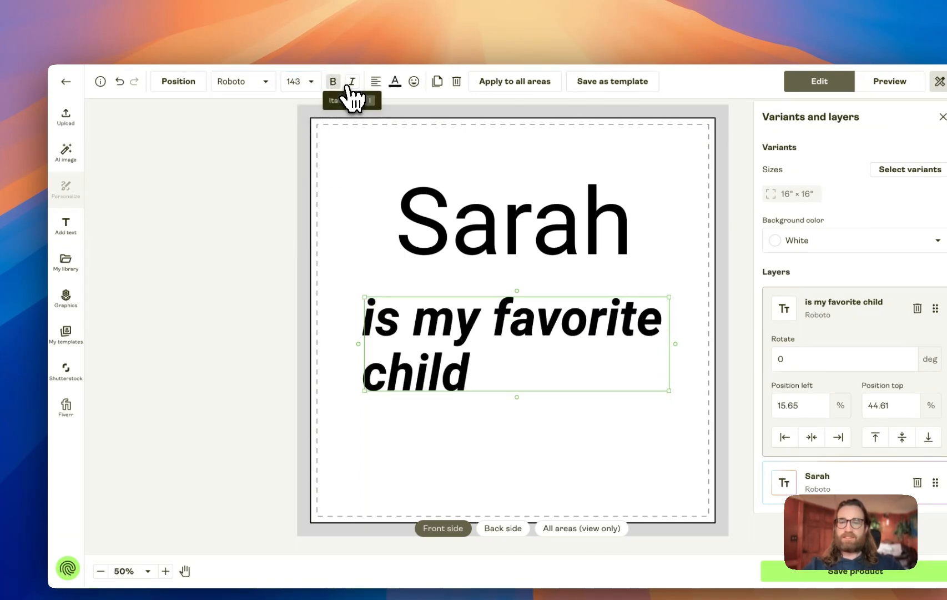
left_click(375, 82)
left_click(398, 103)
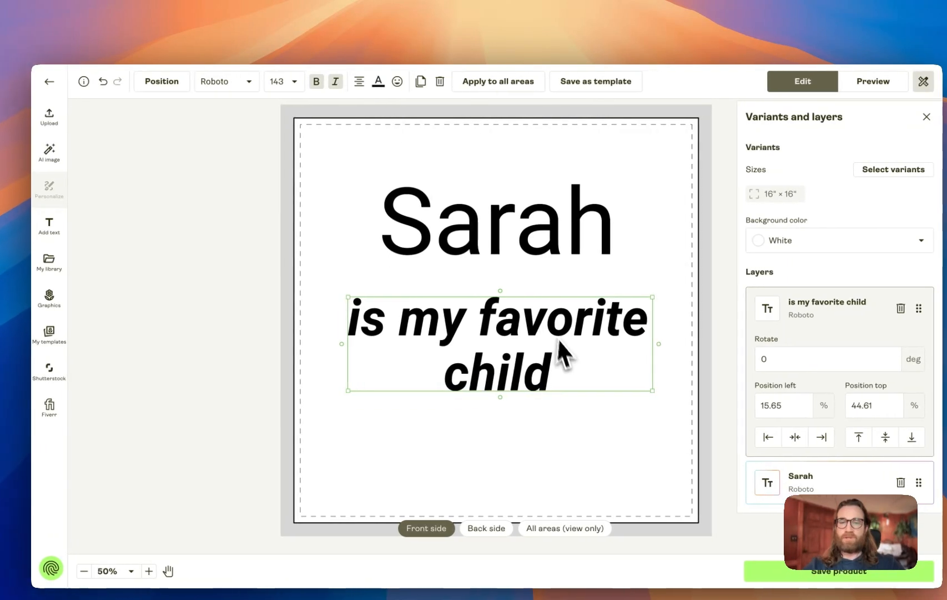
left_click(352, 100)
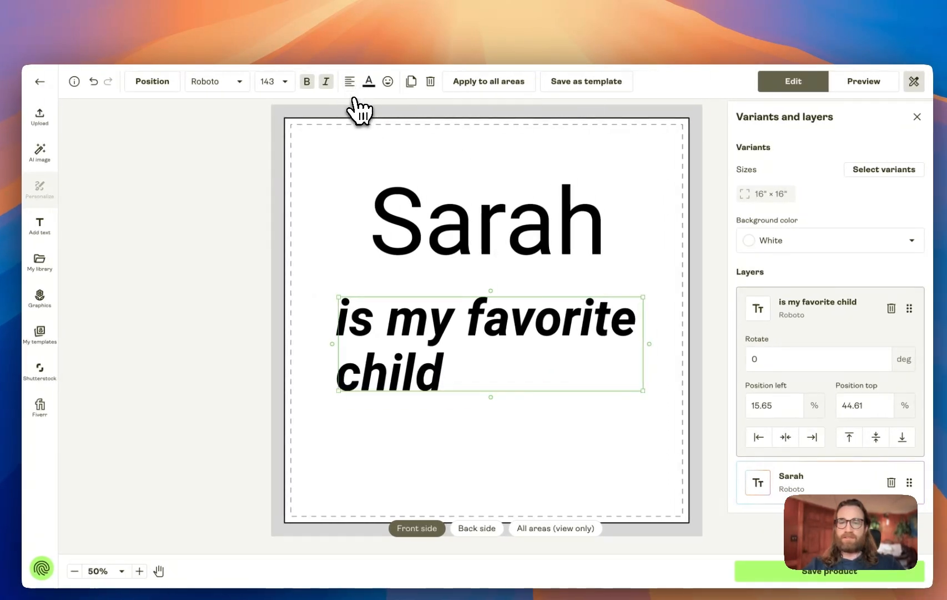
Enlarge the "is my favorite child" text to about size 157, checking the Etsy reference, and move it up below Sarah
left_click_drag(643, 298, 608, 304)
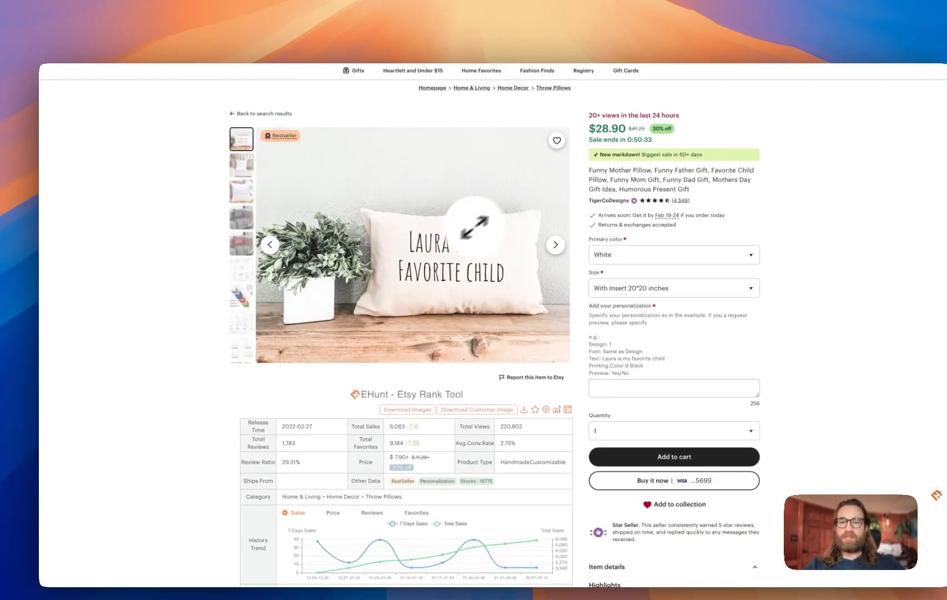
left_click(455, 253)
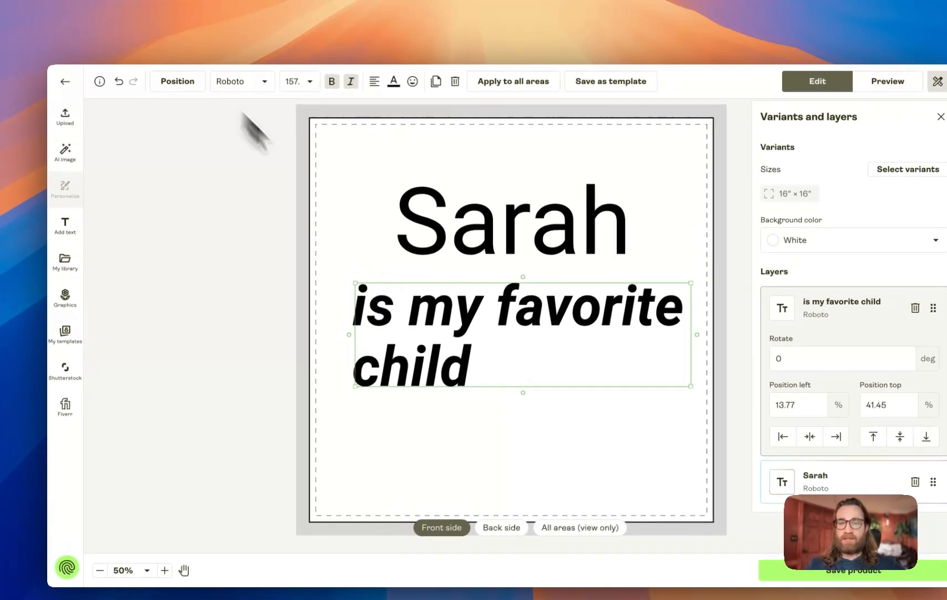
left_click_drag(535, 334, 540, 306)
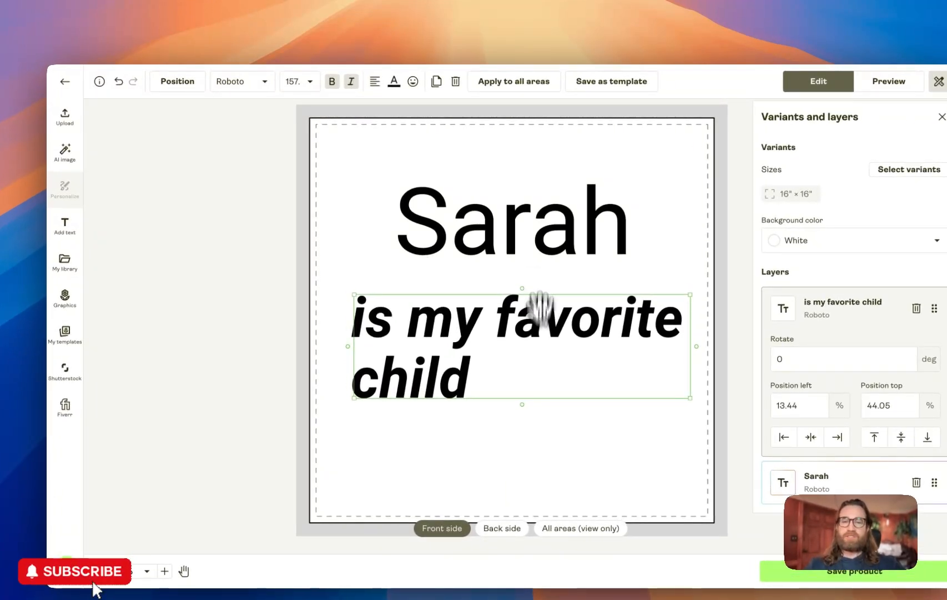
Test the personalized name by entering Elizabeth and a long string of characters, then set it back to Sarah
left_click(492, 231)
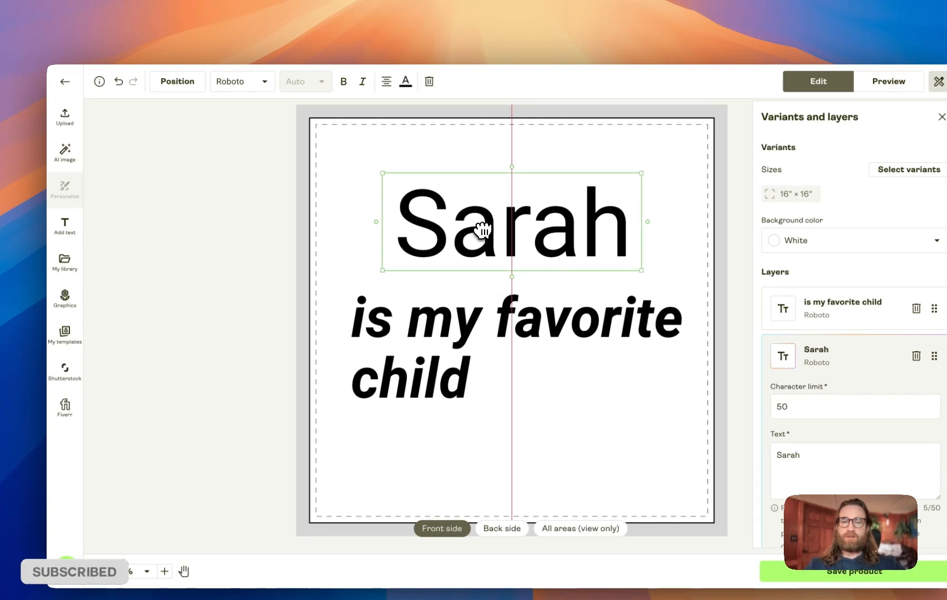
left_click_drag(444, 327, 448, 333)
left_click(490, 235)
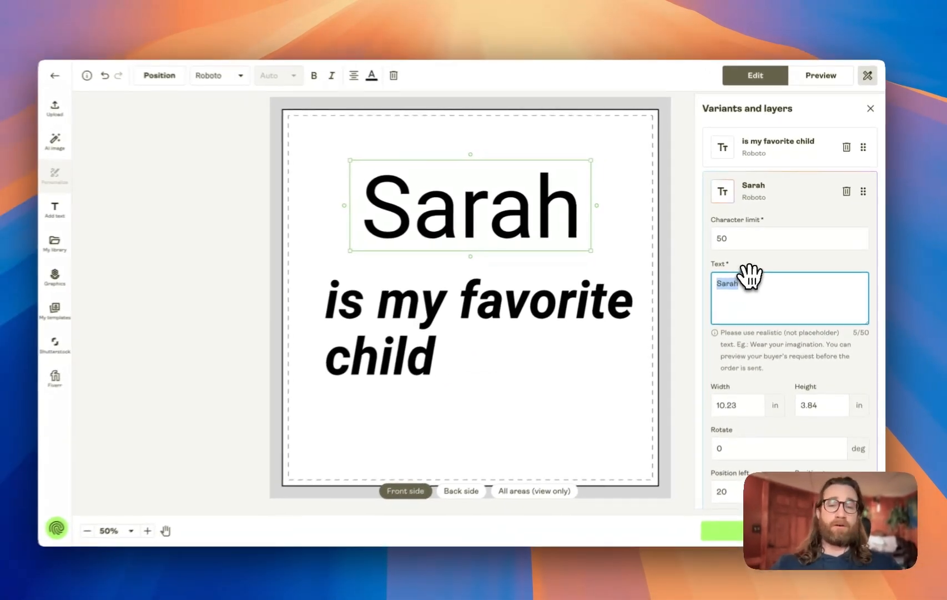
type("Elizabeth")
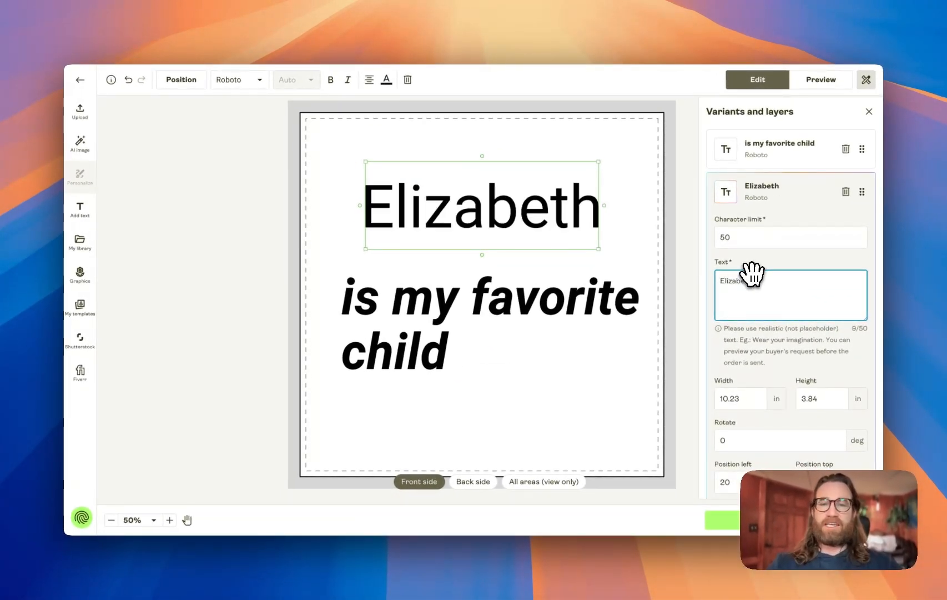
type("sd")
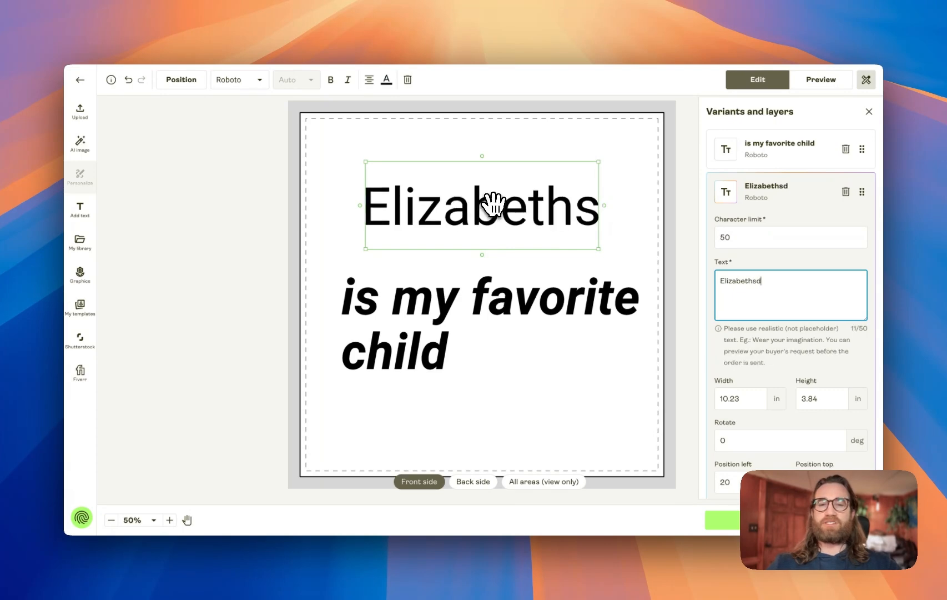
type("ffsdfsdfsdfsdf")
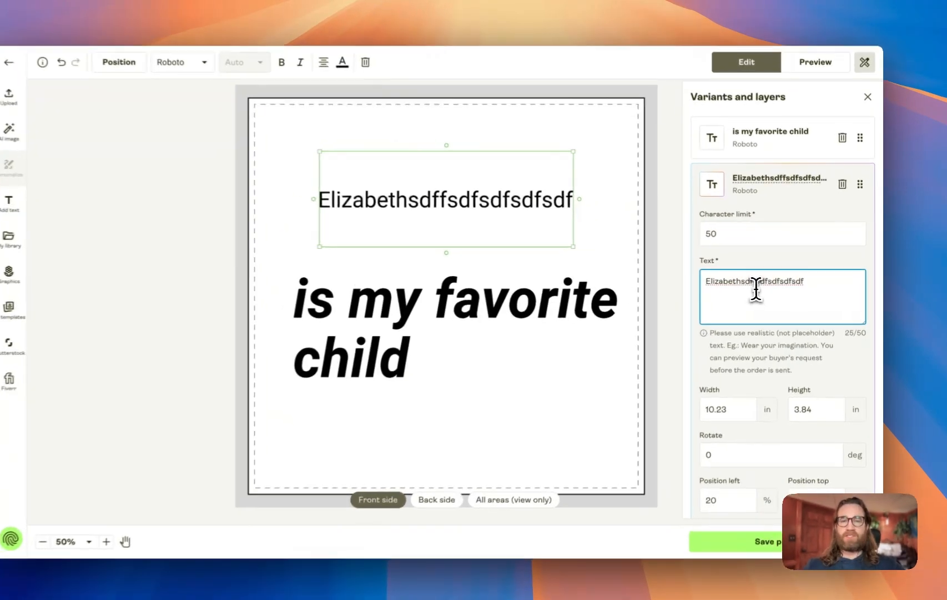
key("super+a")
type("\\")
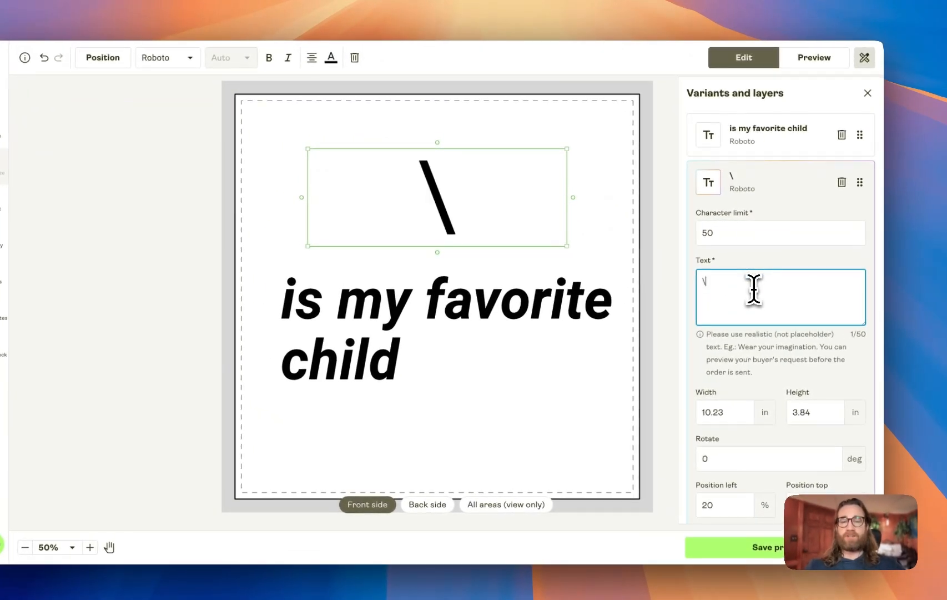
key("BackSpace")
type("I")
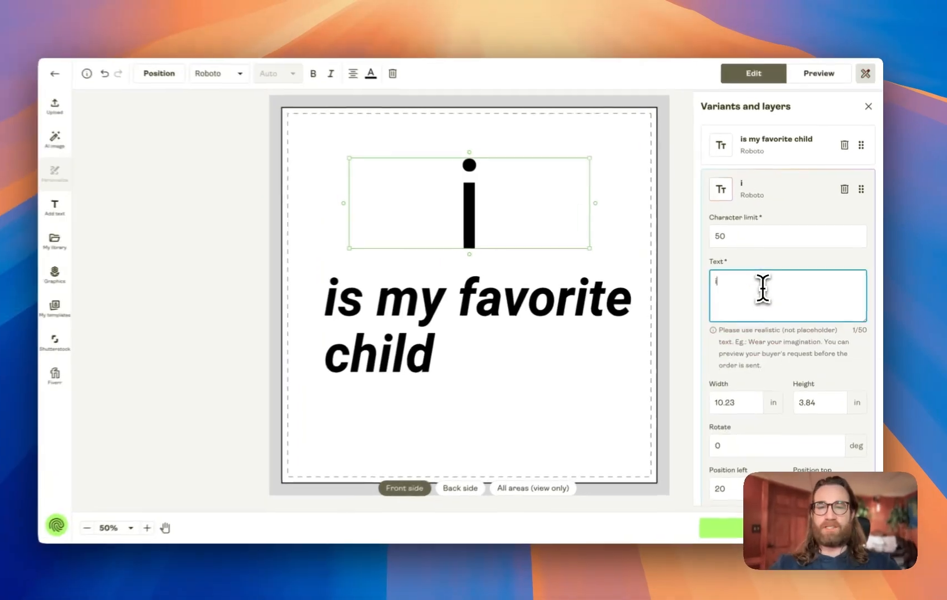
key("BackSpace")
type("Sarah")
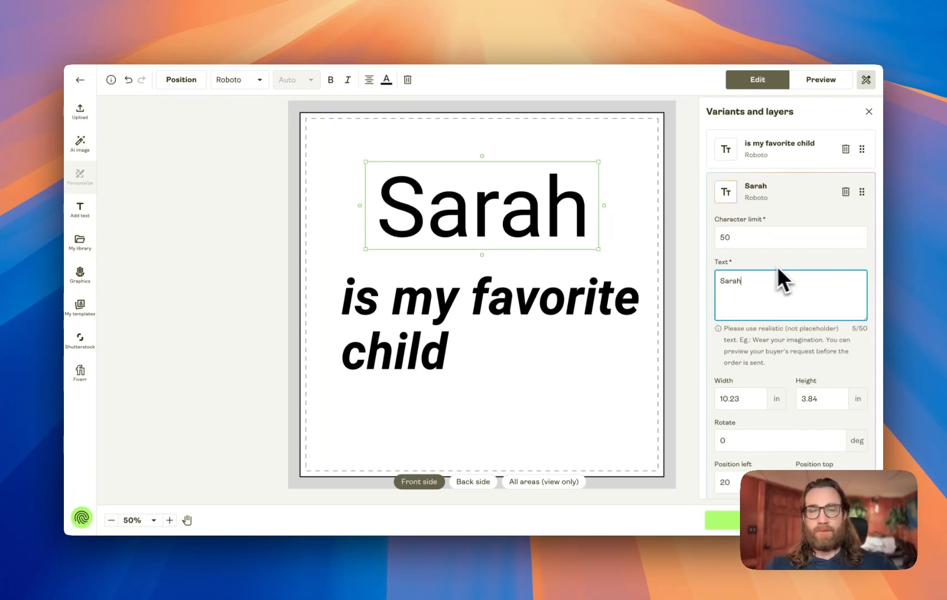
left_click(639, 256)
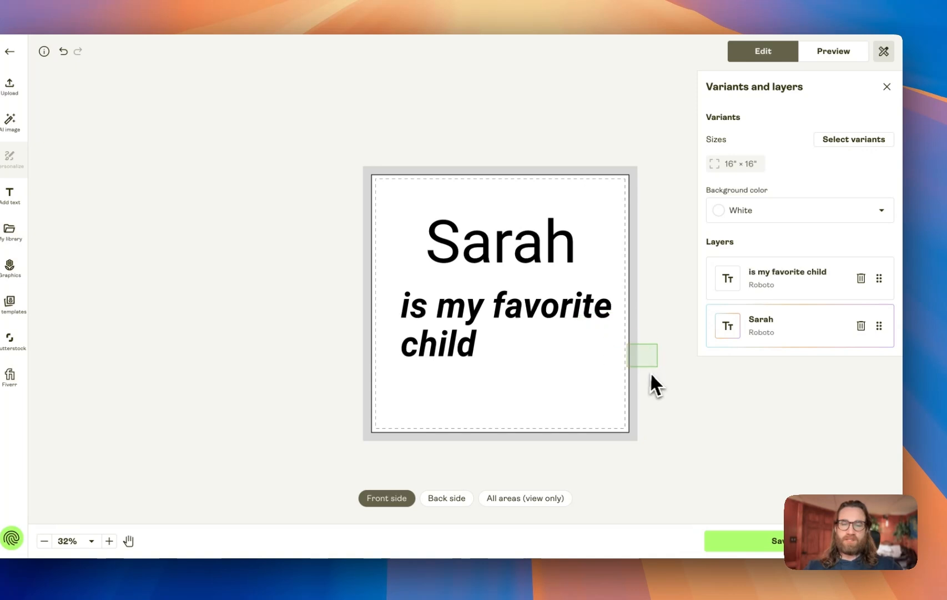
Preview the pillow mockup of the design
left_click_drag(649, 371, 711, 408)
left_click(769, 326)
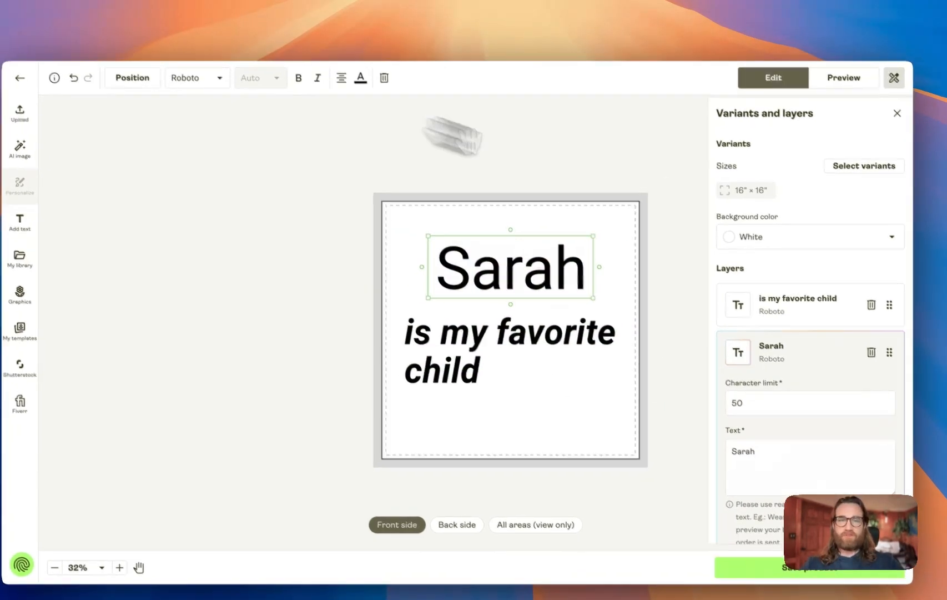
scroll(832, 280, "down", 4)
left_click(677, 392)
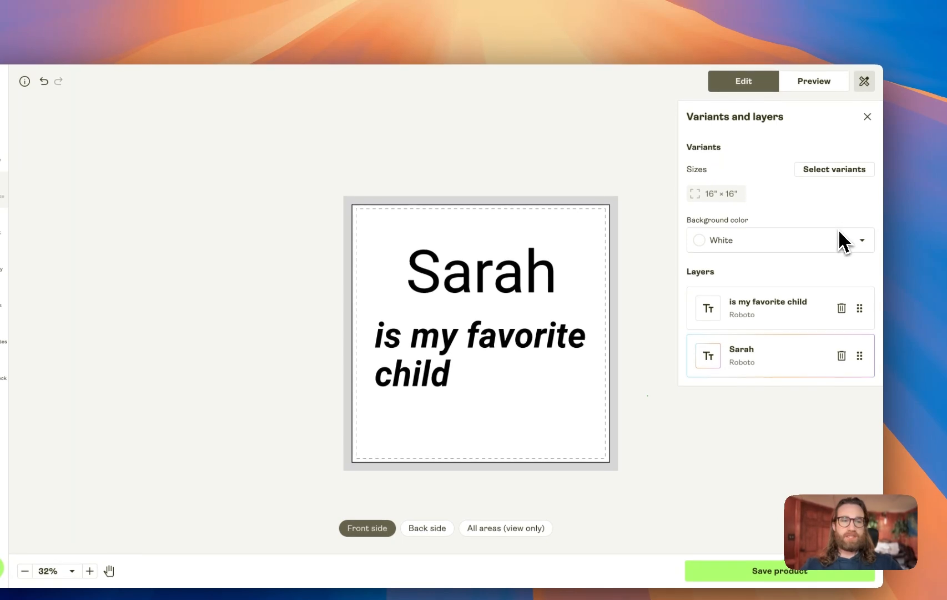
left_click(819, 82)
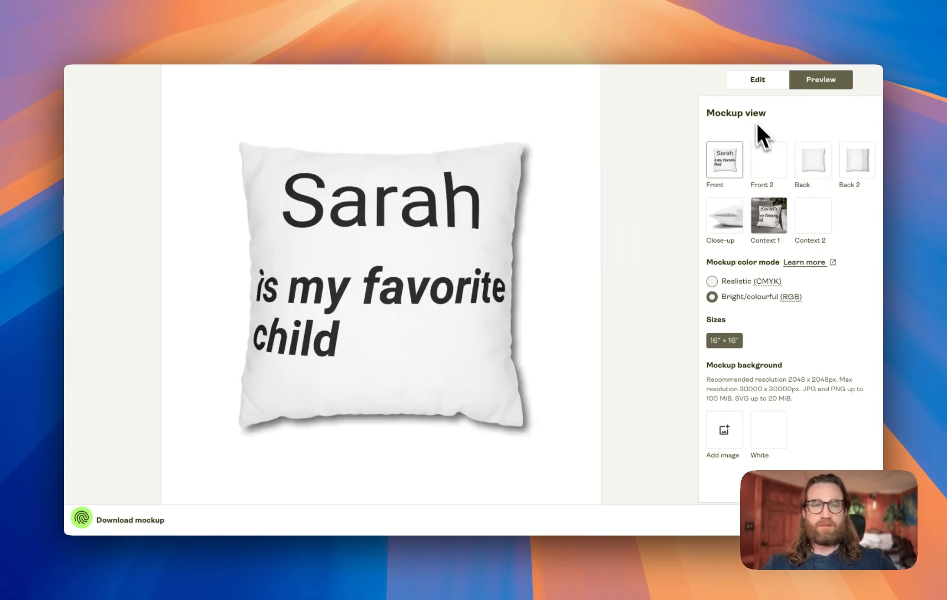
Shrink the "is my favorite child" text to about size 113 and tuck it closer under Sarah
left_click(758, 79)
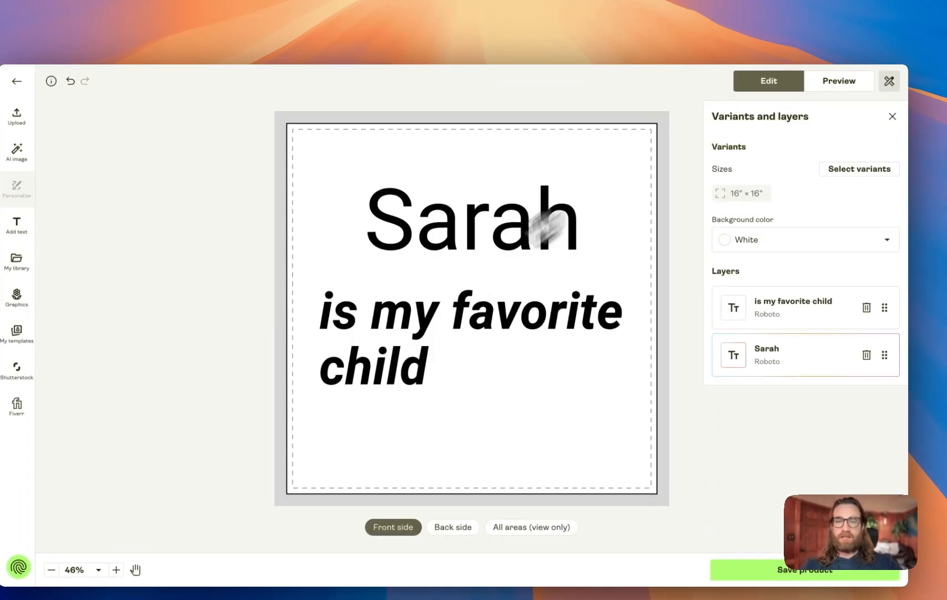
left_click(433, 312)
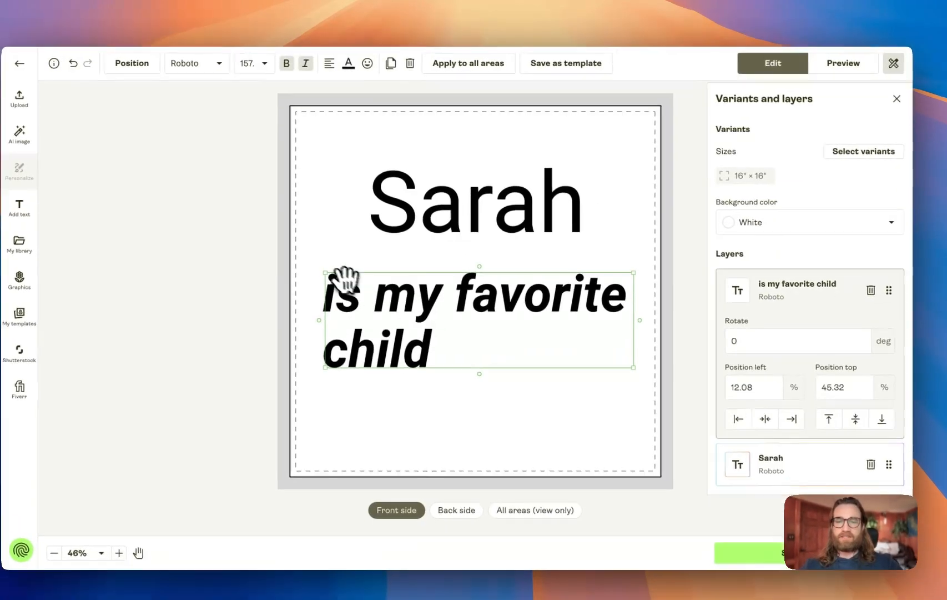
left_click_drag(336, 268, 410, 268)
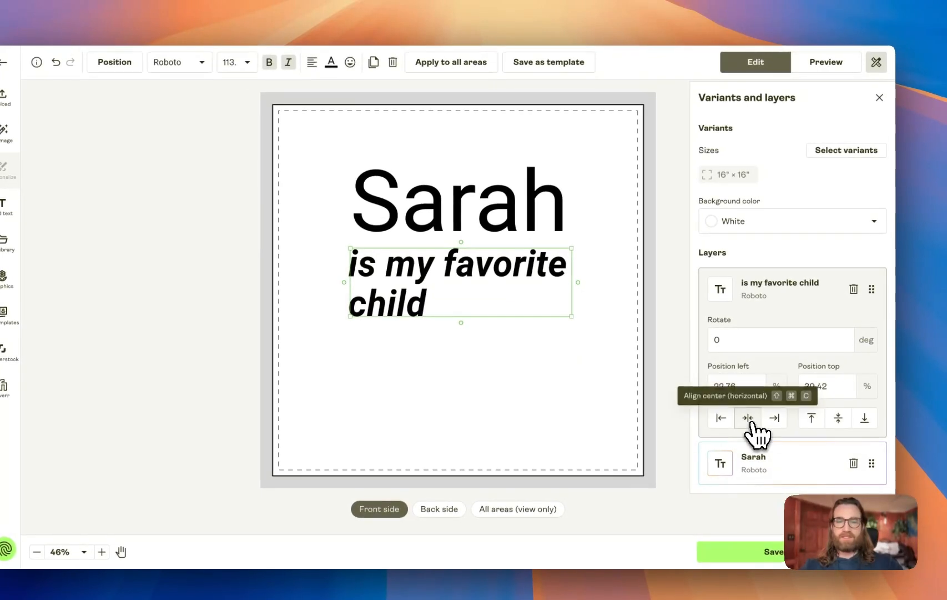
Shrink the Sarah text slightly and nudge the phrase to keep both lines aligned
left_click(453, 205)
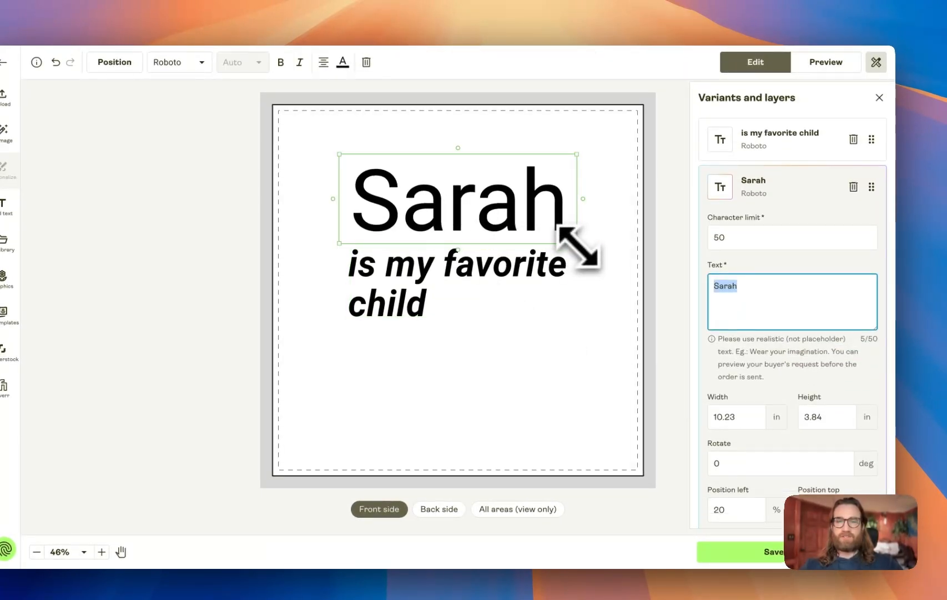
left_click_drag(576, 243, 529, 210)
left_click(482, 267)
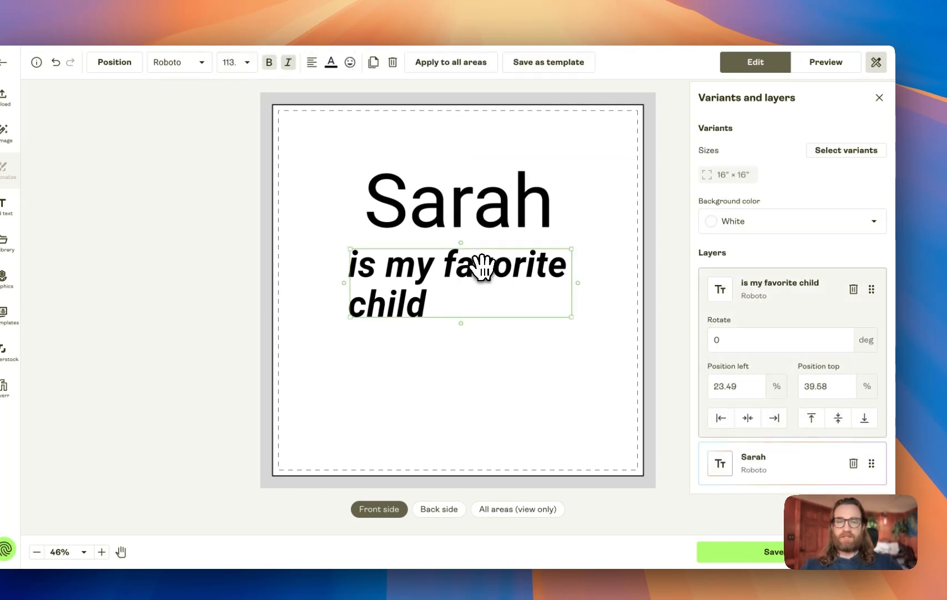
left_click_drag(482, 267, 484, 266)
Preview the mockups and add the Context 2 mockup to the listing's selected mockups
left_click(816, 68)
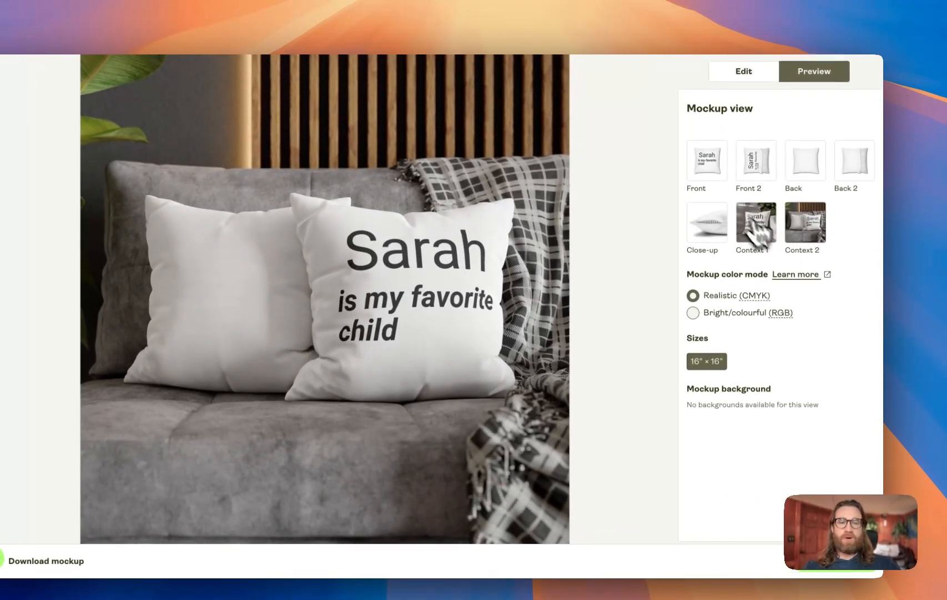
left_click(709, 193)
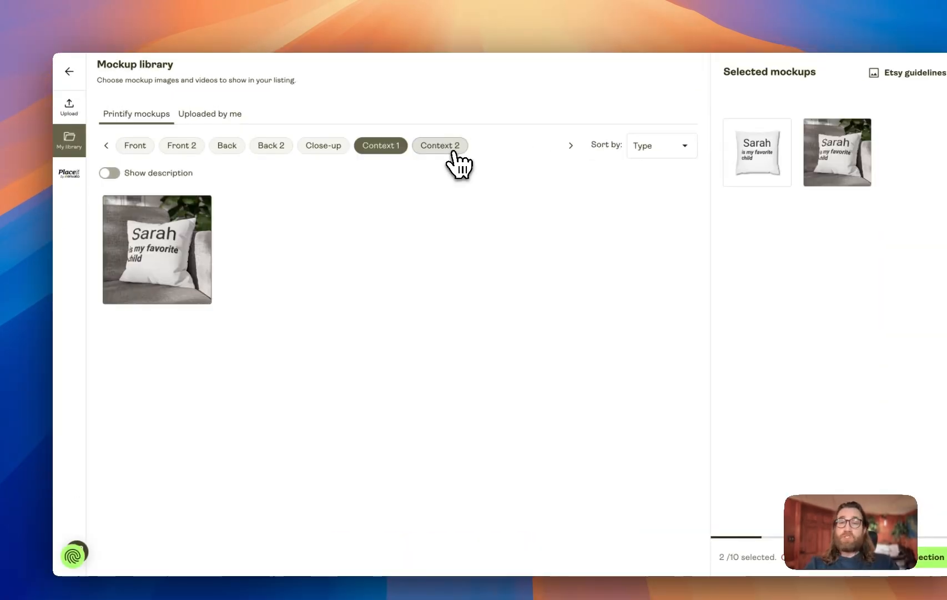
left_click(417, 151)
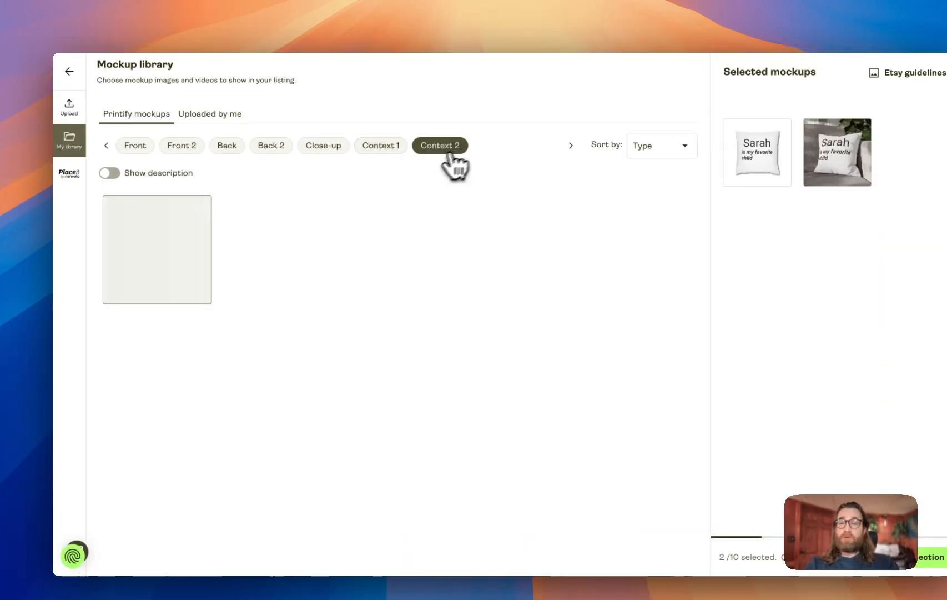
left_click(164, 270)
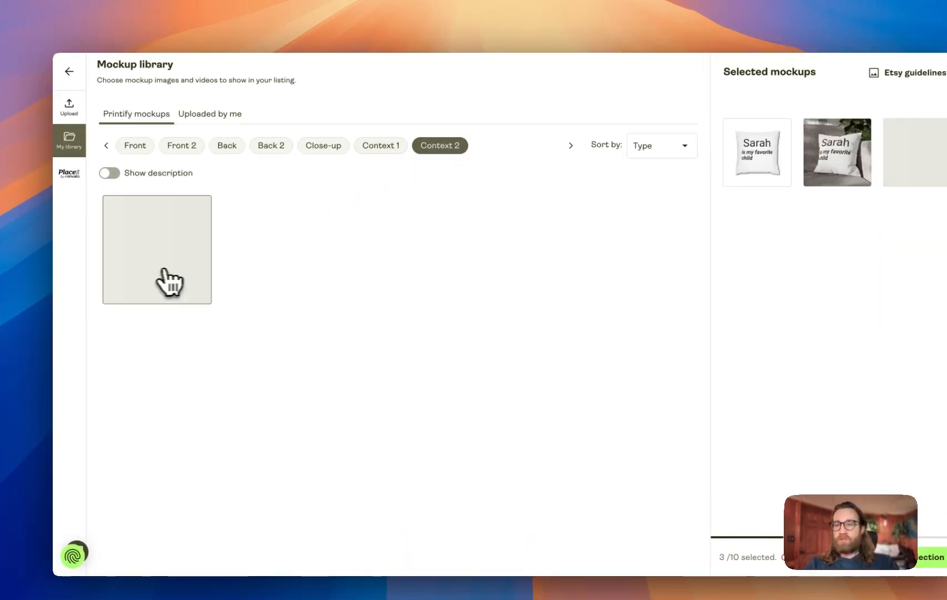
left_click(325, 147)
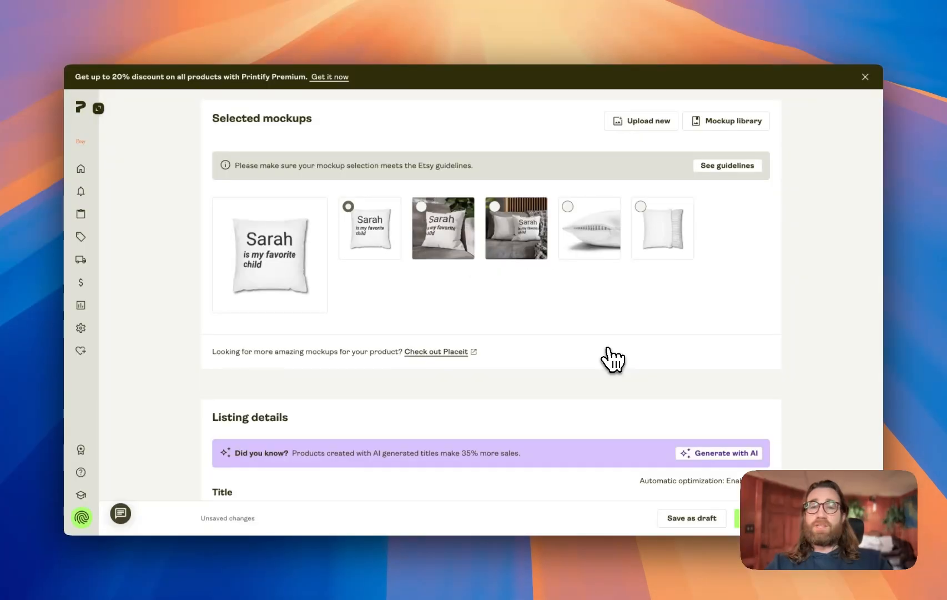
Set the sofa context mockup as the listing's main image and open it enlarged
scroll(597, 338, "down", 2)
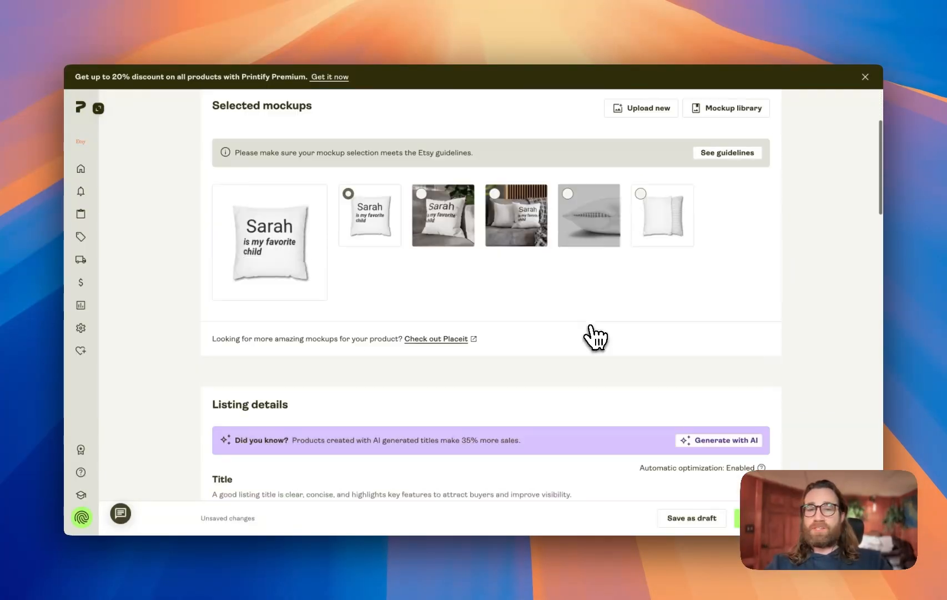
scroll(591, 327, "up", 1)
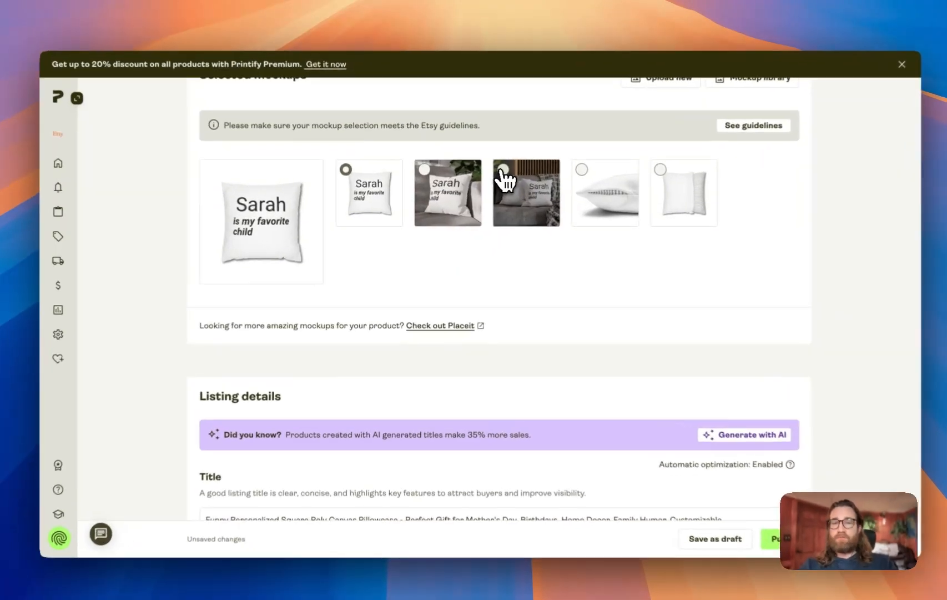
left_click(504, 177)
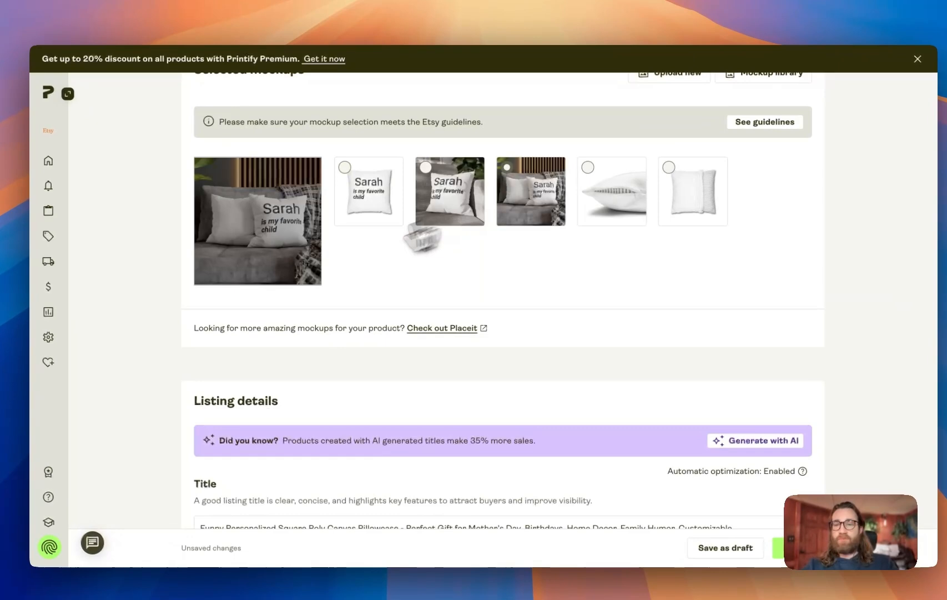
left_click(271, 238)
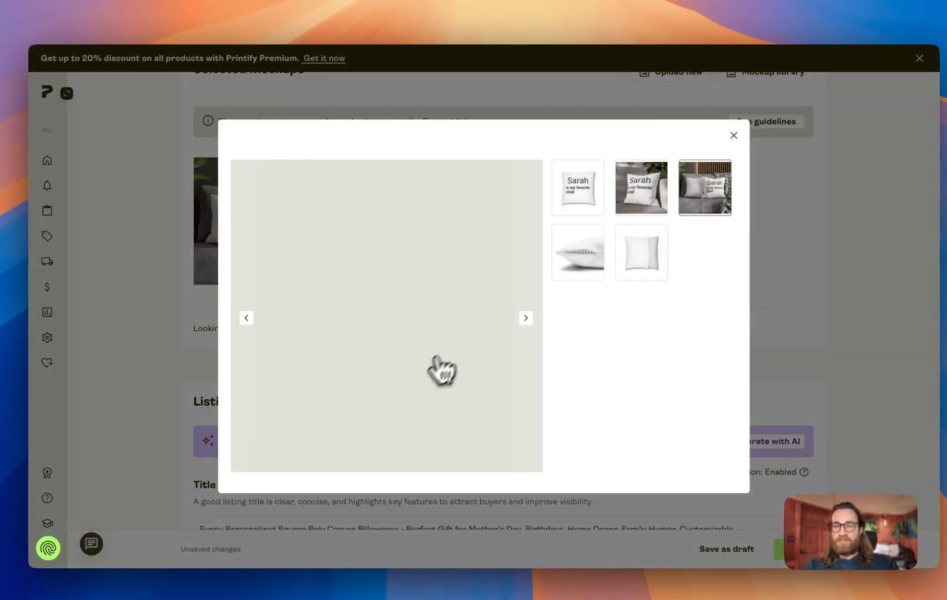
Close the enlarged mockup and open the Generate with AI panel for the listing details
left_click(697, 146)
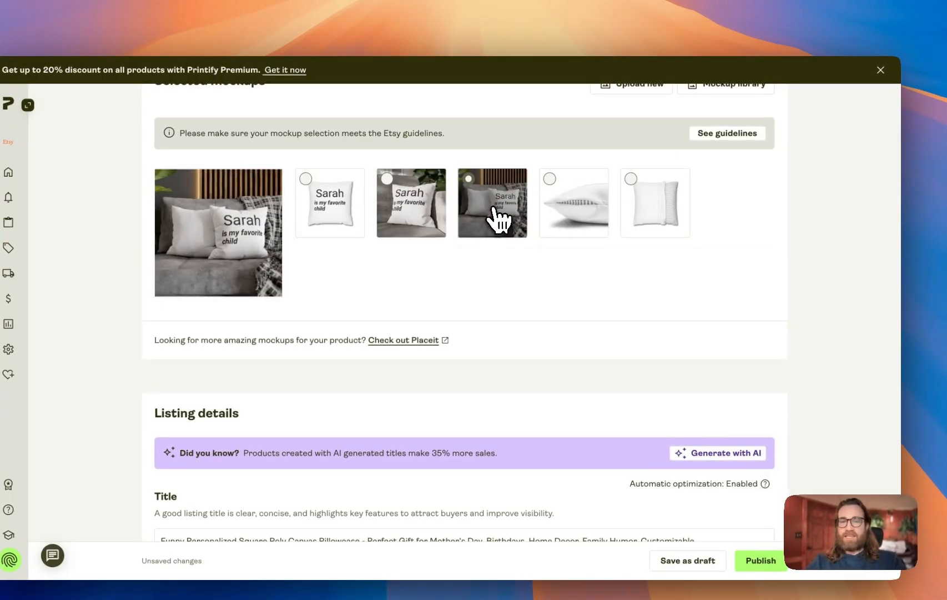
scroll(532, 310, "down", 2)
scroll(532, 322, "down", 5)
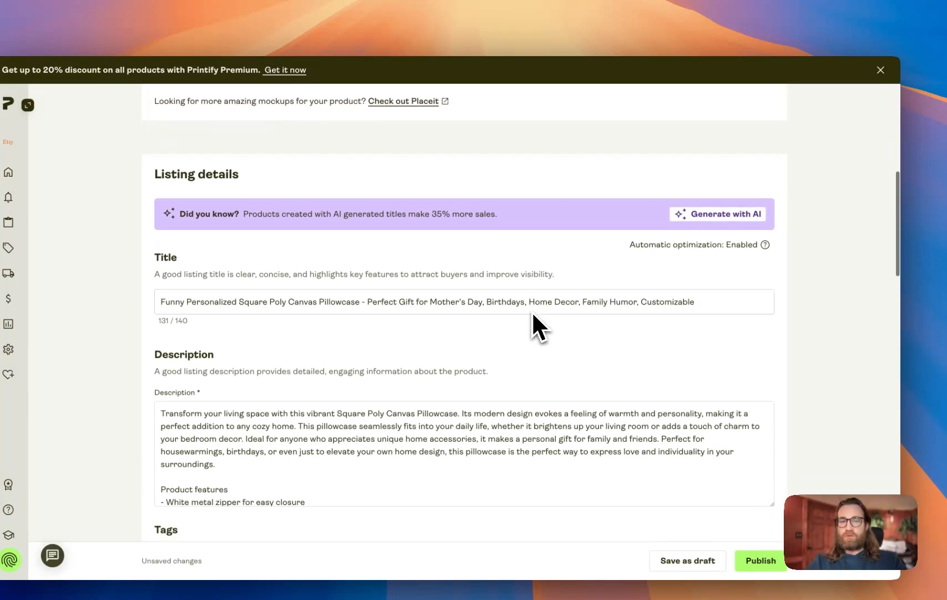
left_click(707, 221)
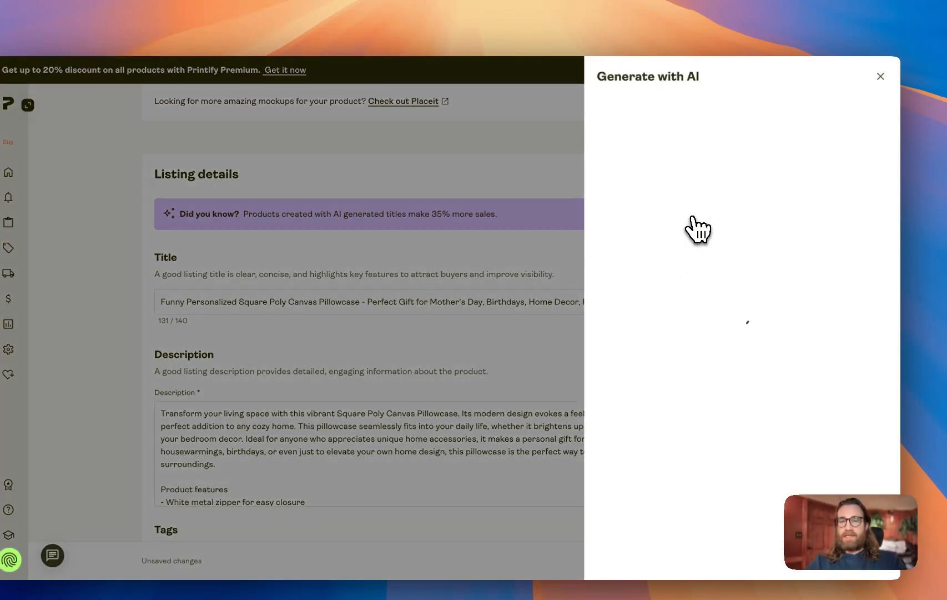
left_click(663, 204)
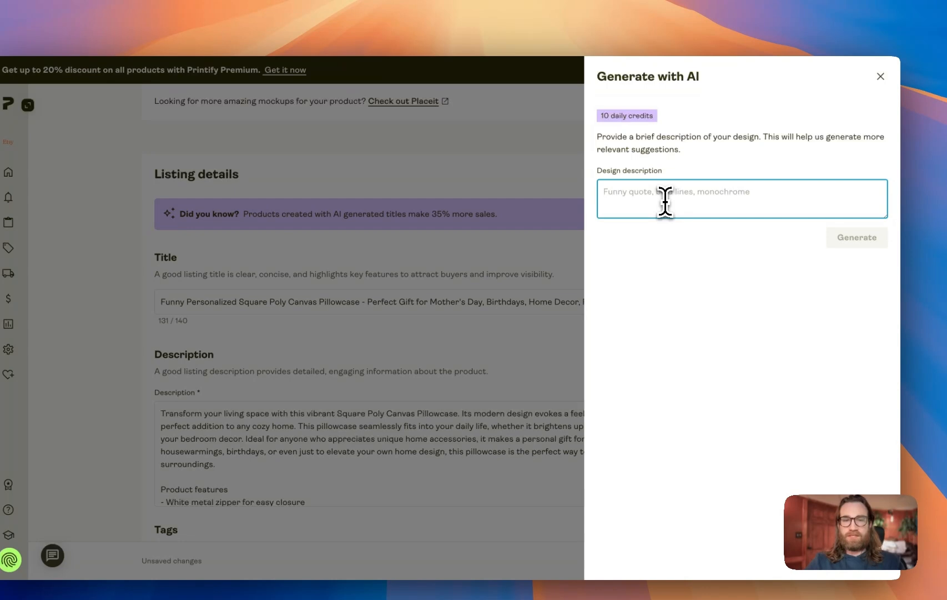
Generate listing text from the design description "Funny mother's day custom gift for mom or wife or dad for father's day. This is a poly canvas pillowcase"
type("Funny mother's day")
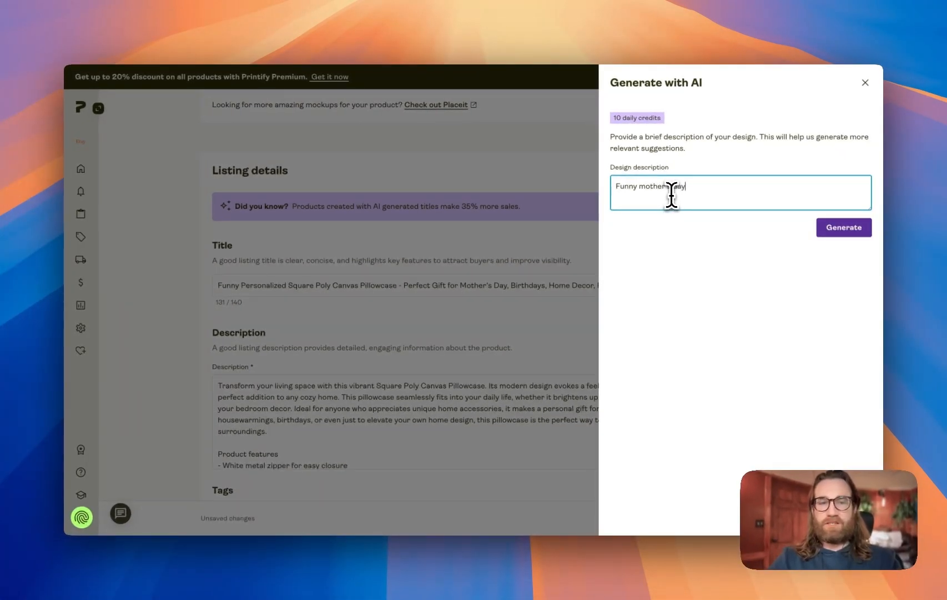
type(" custom gif")
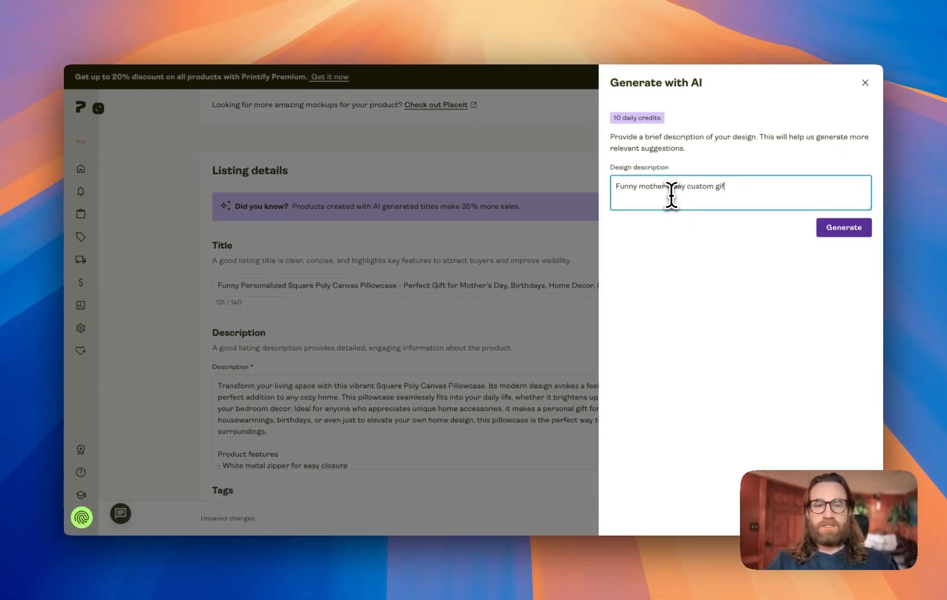
type("t for mom")
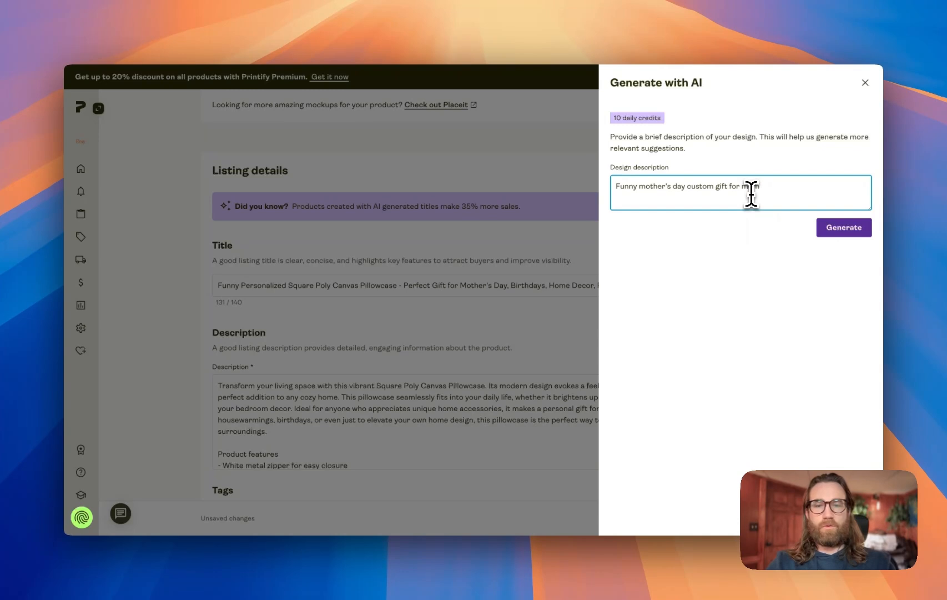
type(" or wife or ")
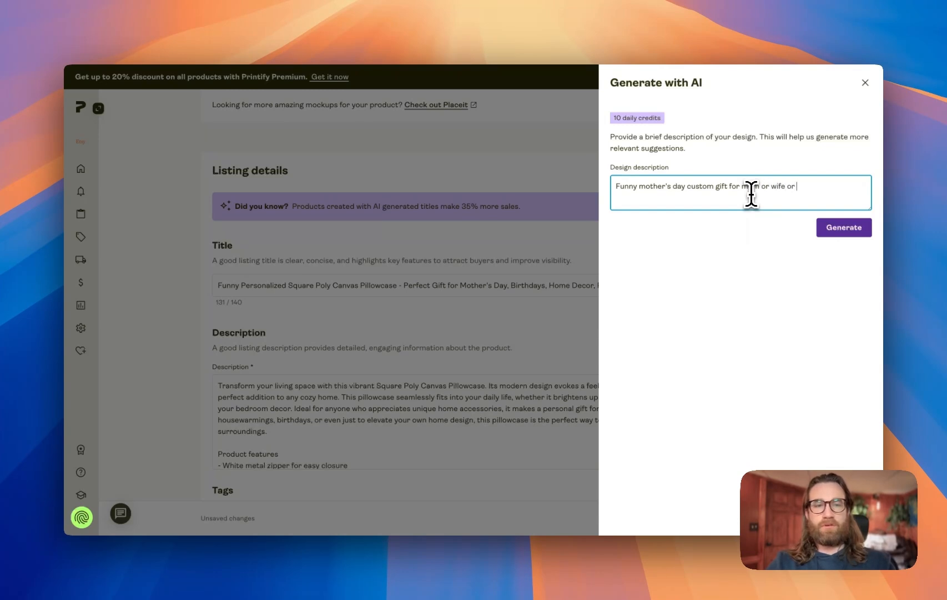
type("dad f")
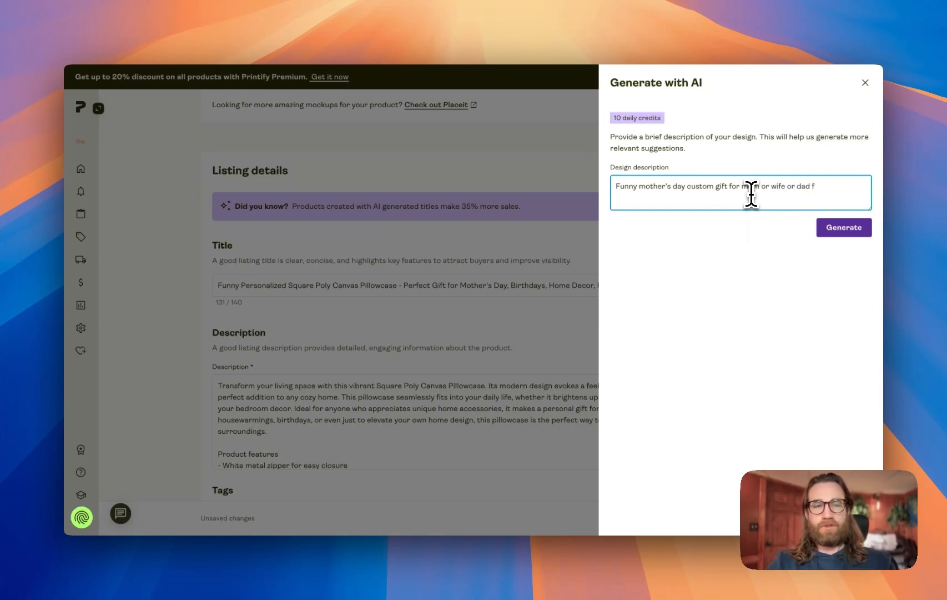
type("or father's day")
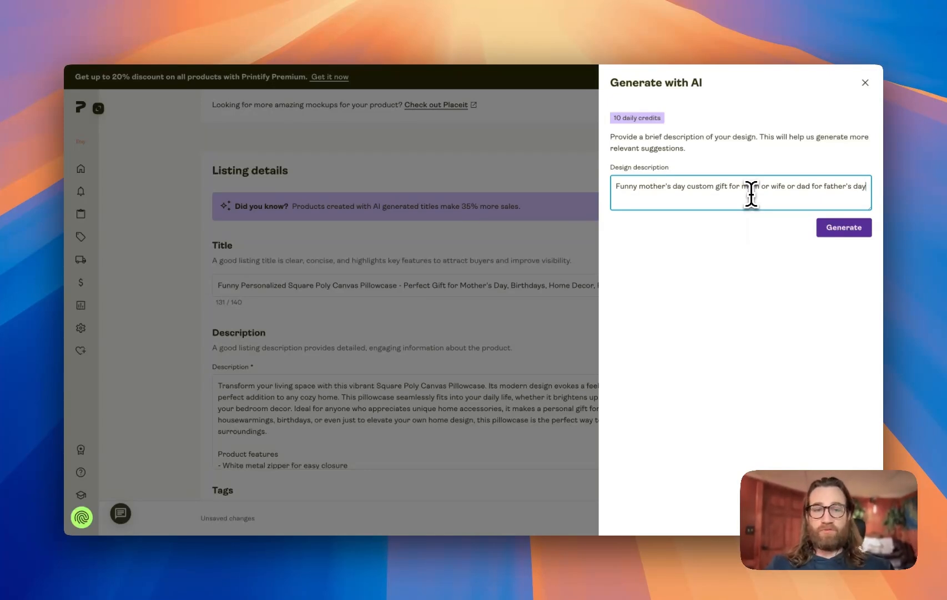
type(".")
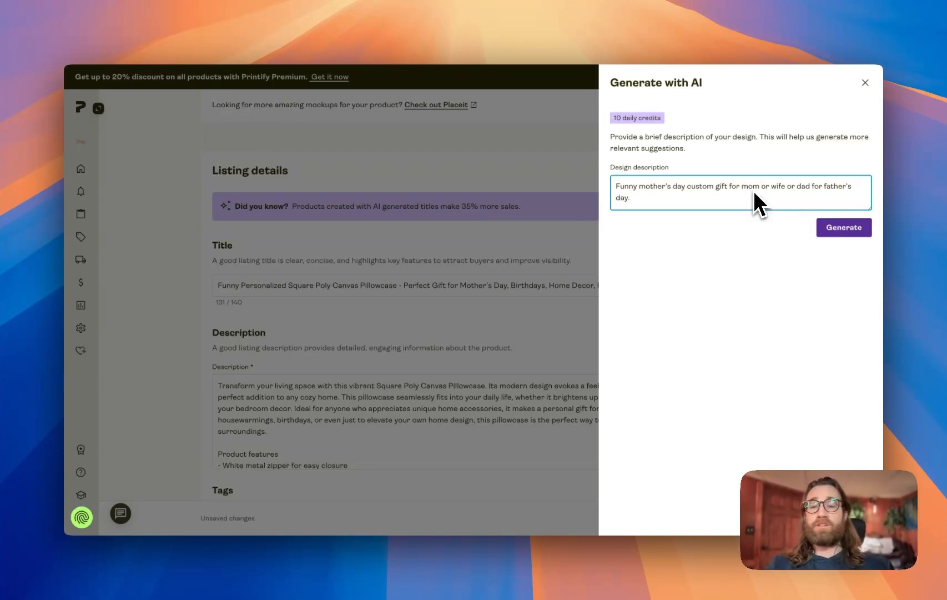
type(" This is a po")
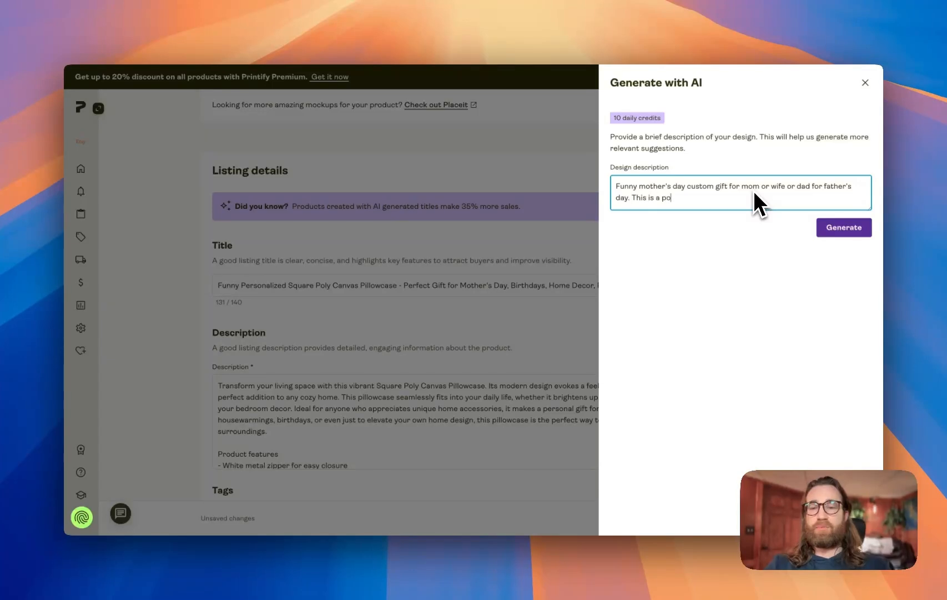
type("ly canvas pillowcase")
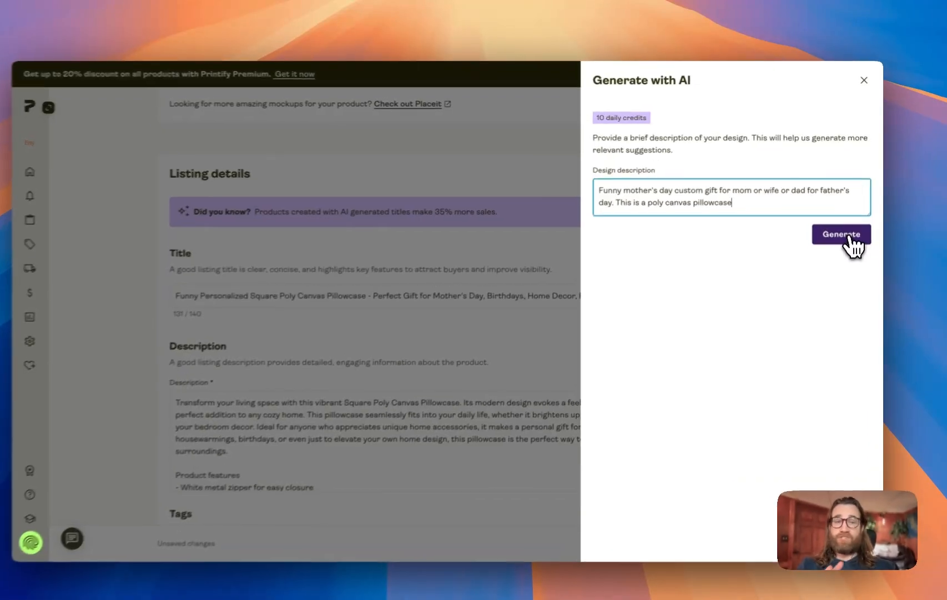
left_click(852, 231)
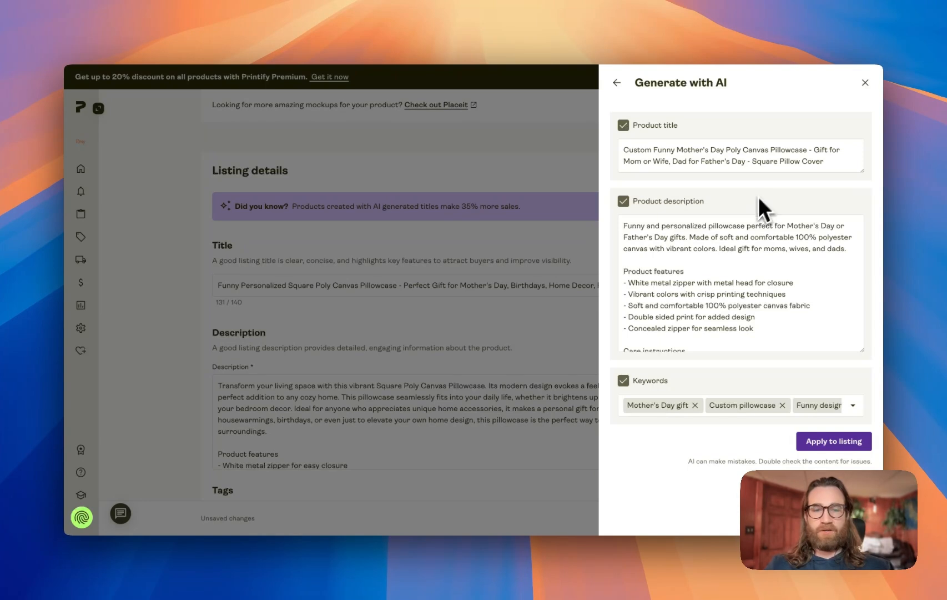
Review the generated title, description and keywords, apply them to the listing, and check the resulting tags
scroll(723, 255, "down", 3)
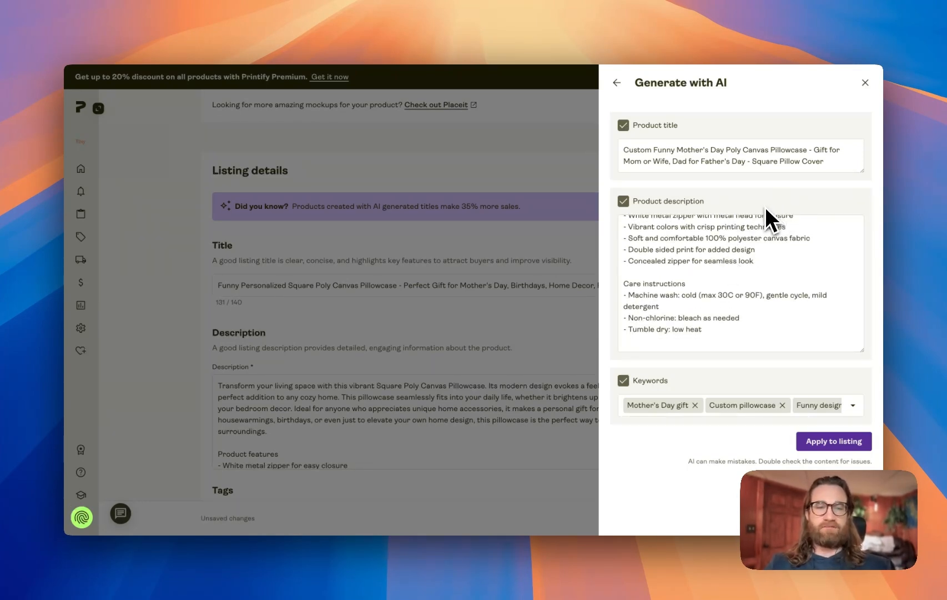
scroll(711, 272, "up", 3)
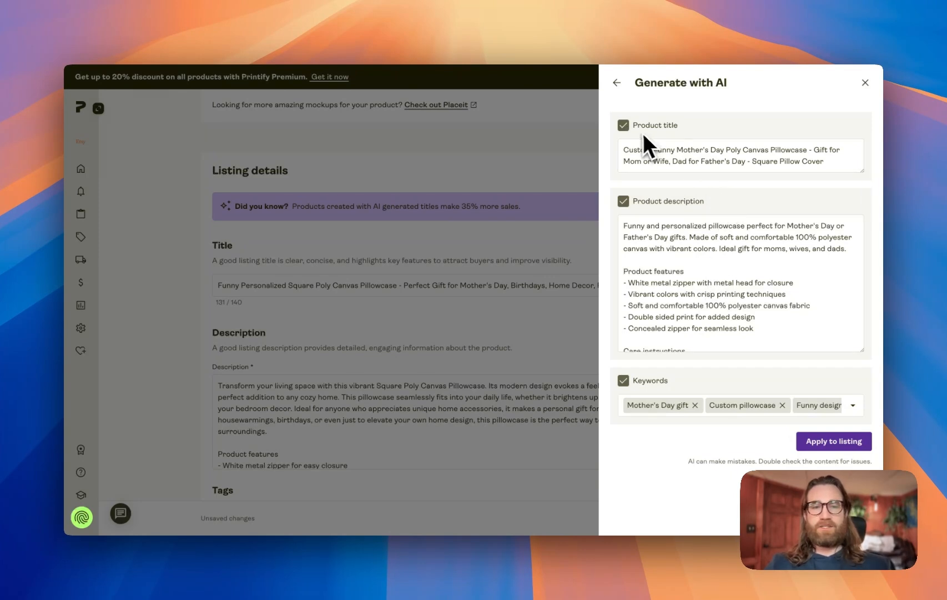
scroll(673, 278, "down", 3)
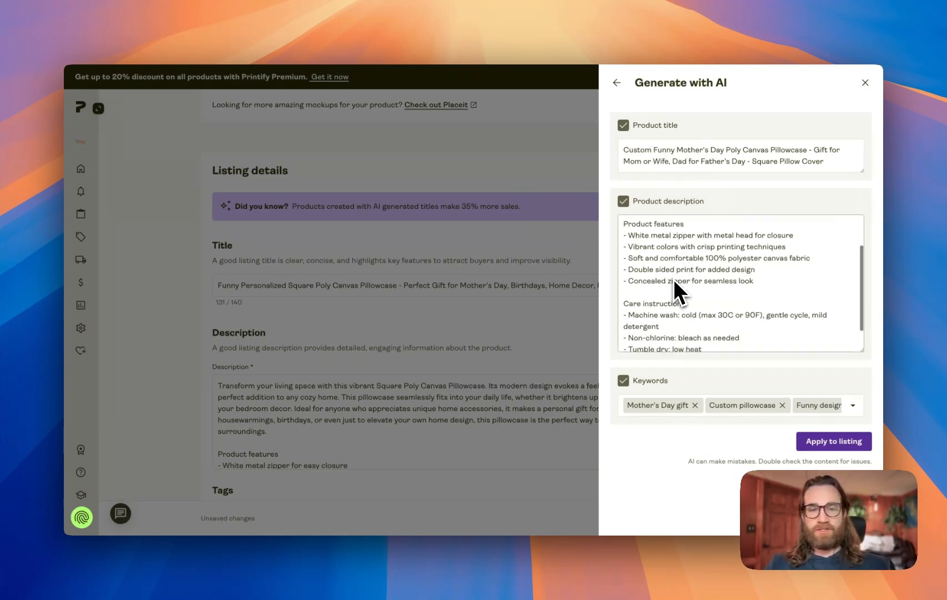
scroll(716, 404, "right", 6)
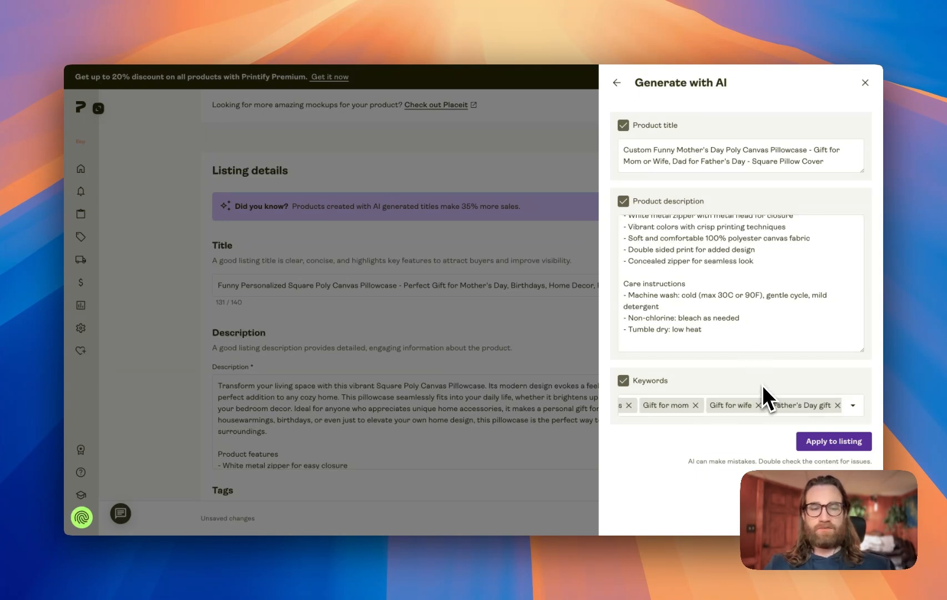
scroll(733, 311, "up", 3)
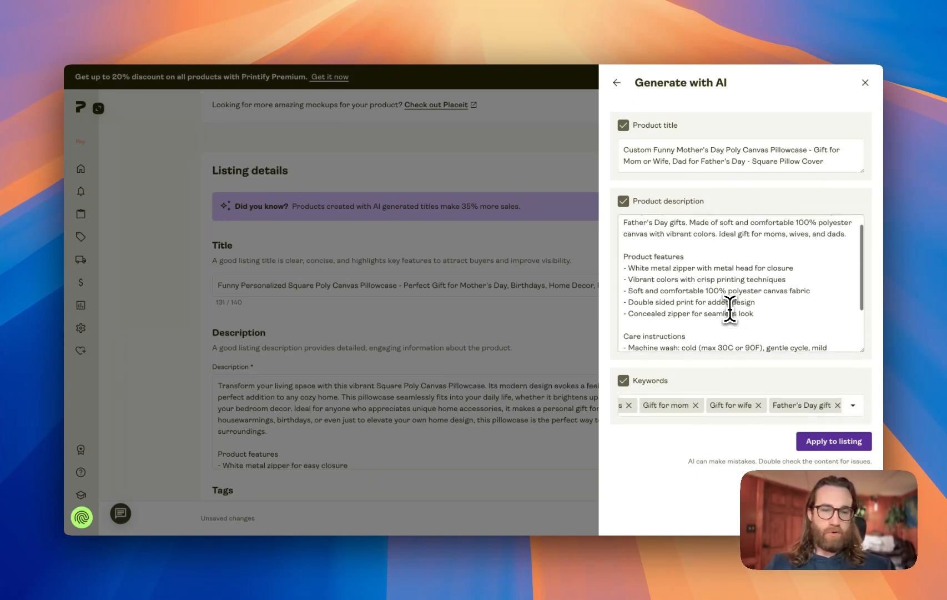
left_click_drag(754, 329, 622, 271)
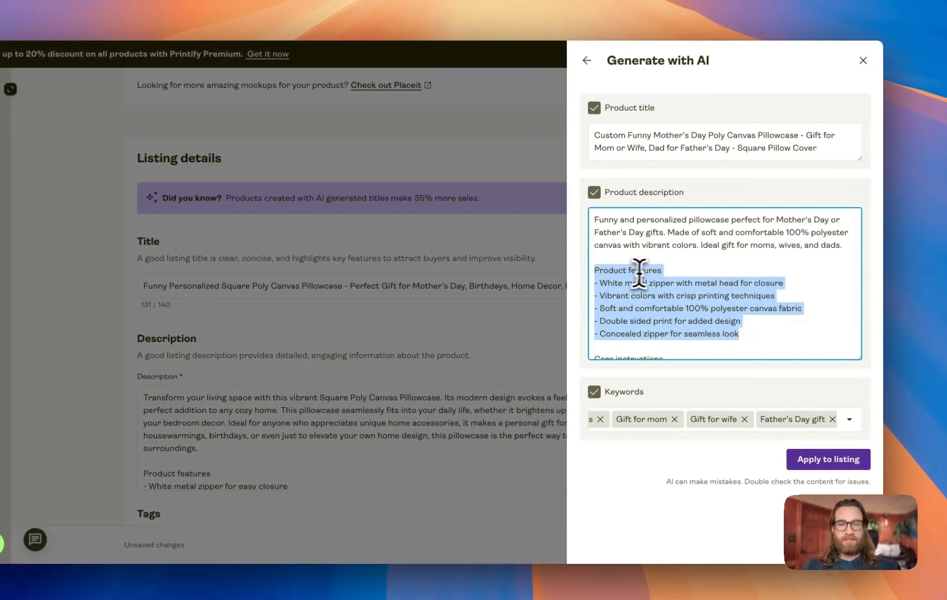
left_click(669, 249)
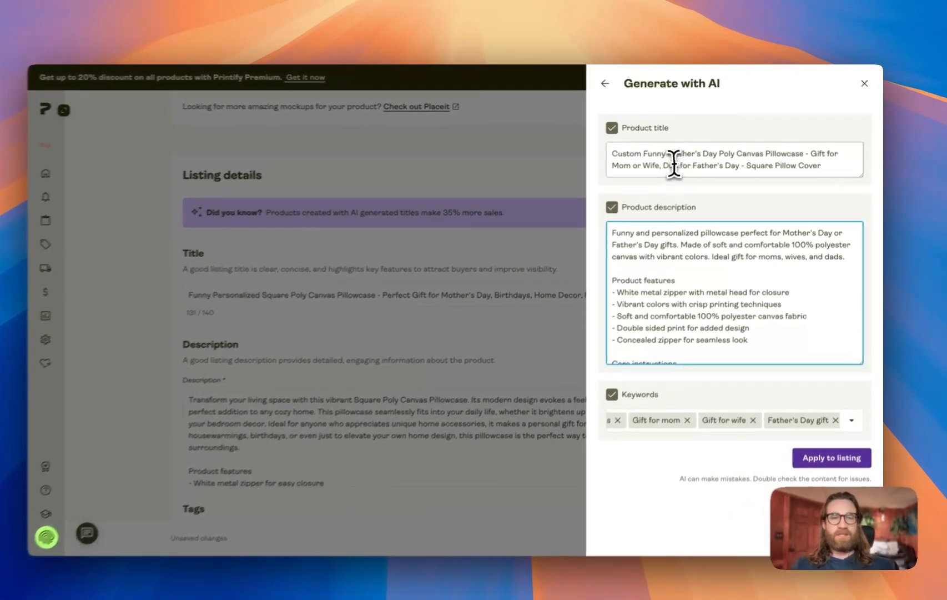
triple_click(664, 154)
left_click(664, 176)
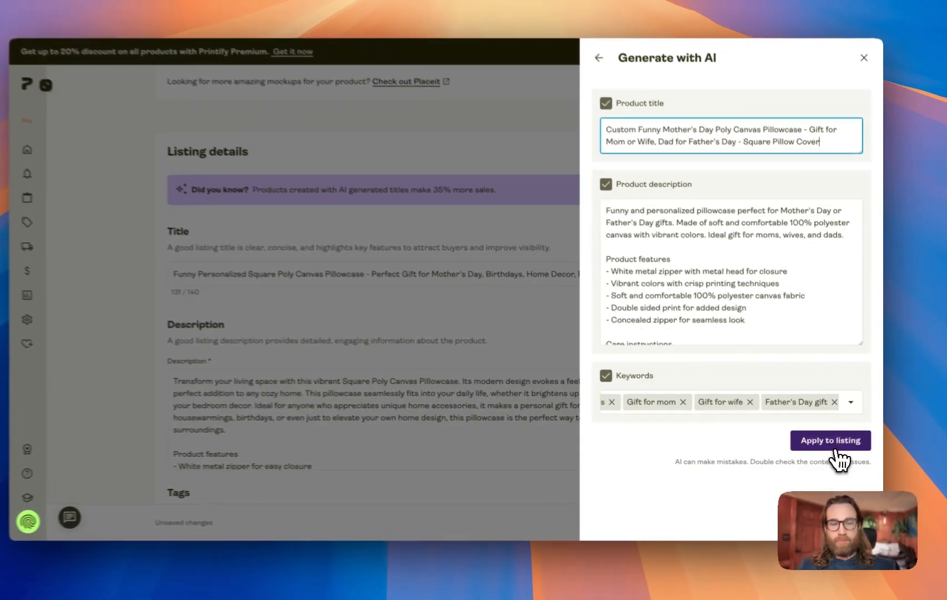
left_click(835, 449)
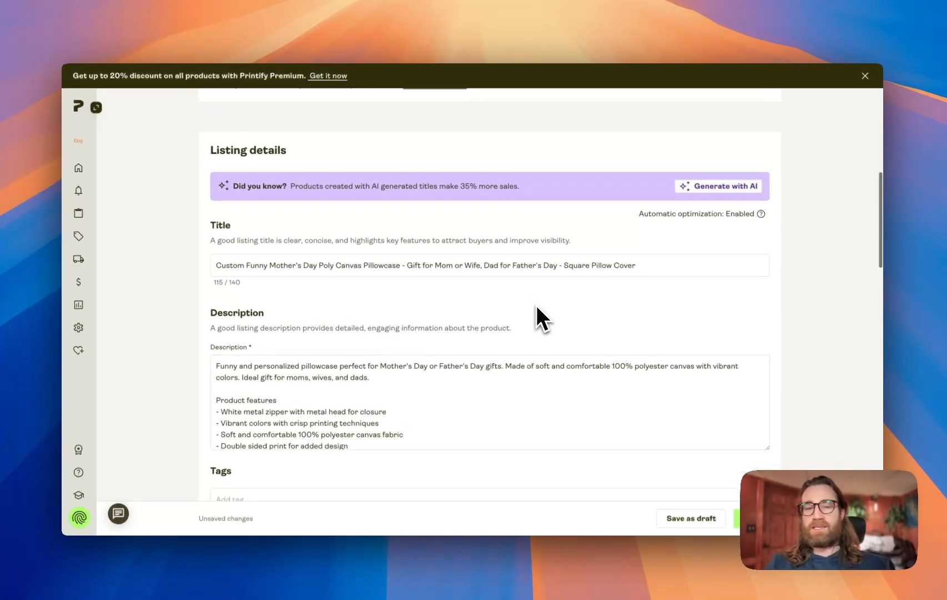
scroll(536, 305, "down", 2)
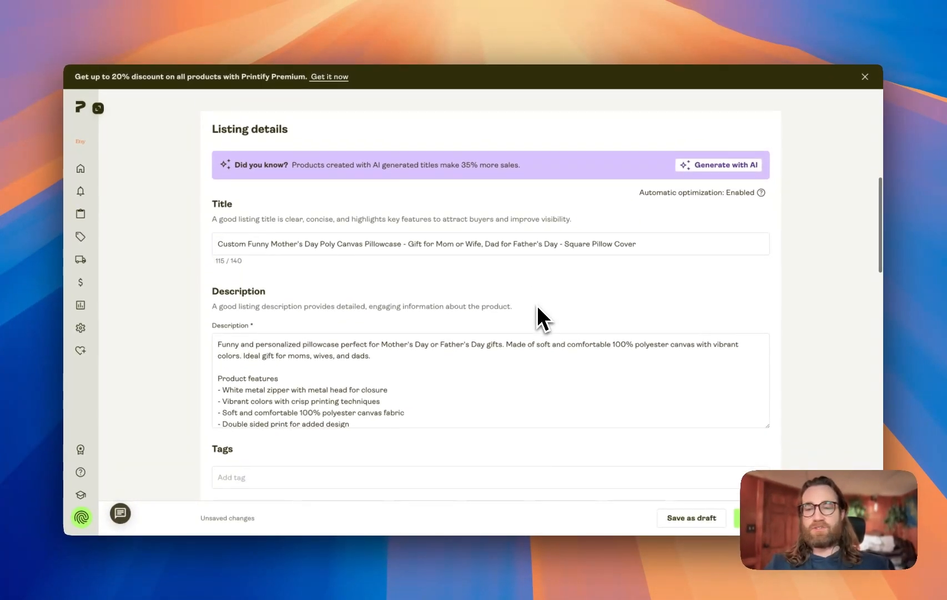
scroll(538, 306, "down", 2)
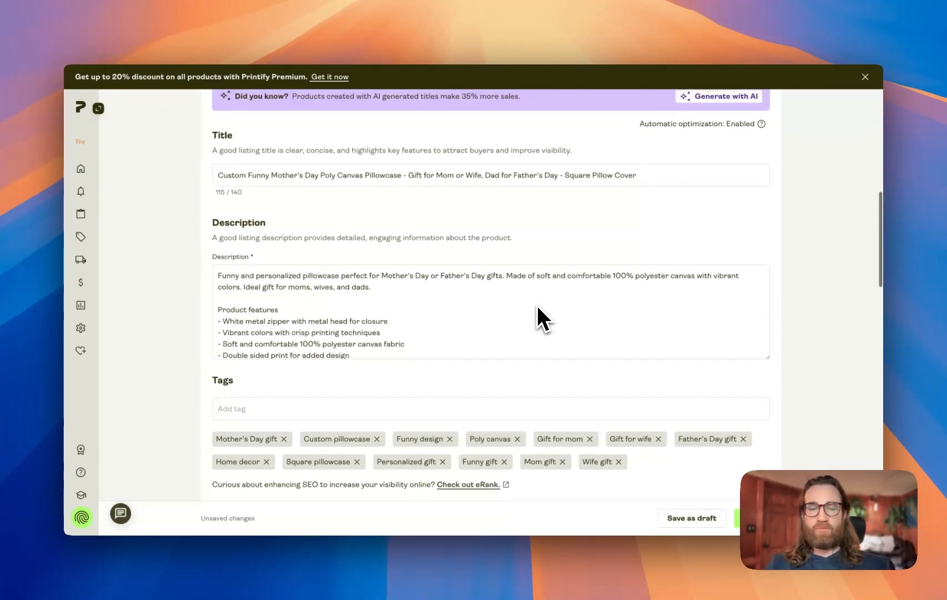
scroll(537, 305, "up", 2)
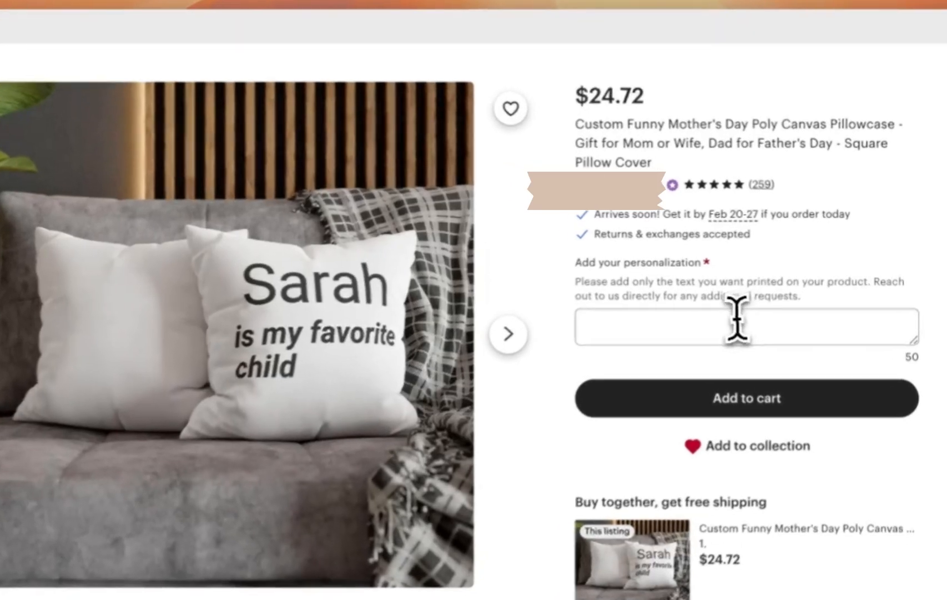
Enter a name in the personalization field on the published Etsy listing
left_click(736, 322)
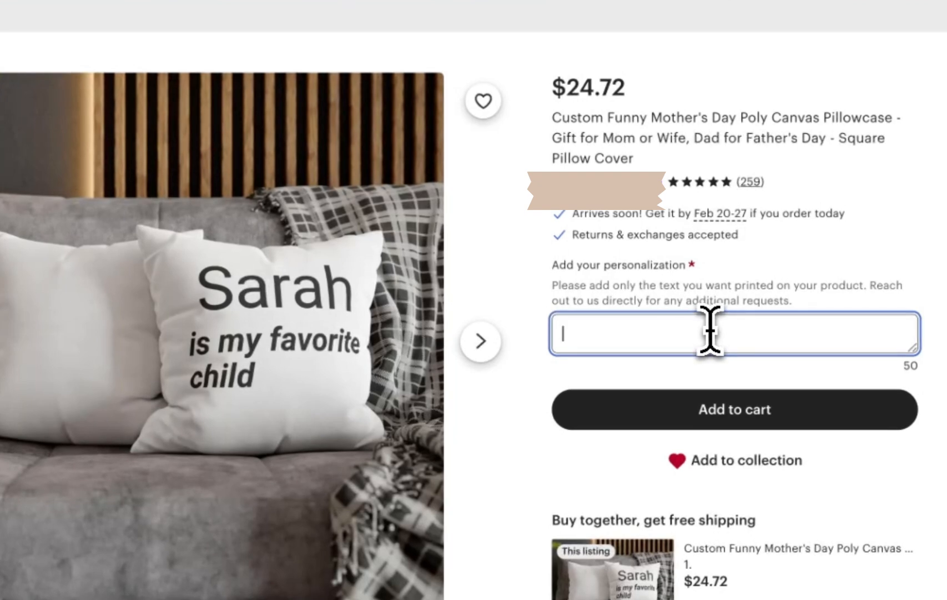
type("Jacob")
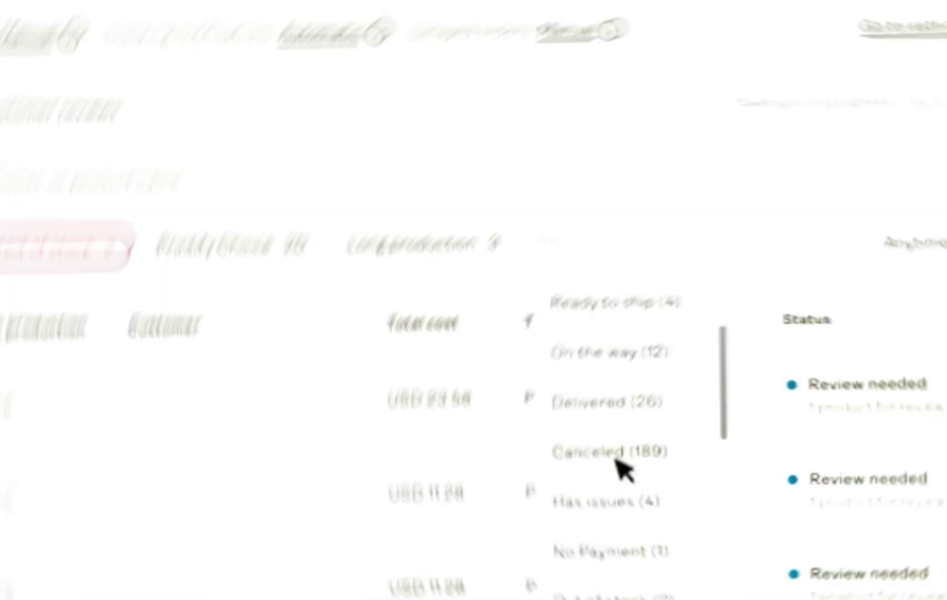
Open a Printify order marked Review needed and start reviewing the buyer's personalization request
scroll(641, 479, "down", 5)
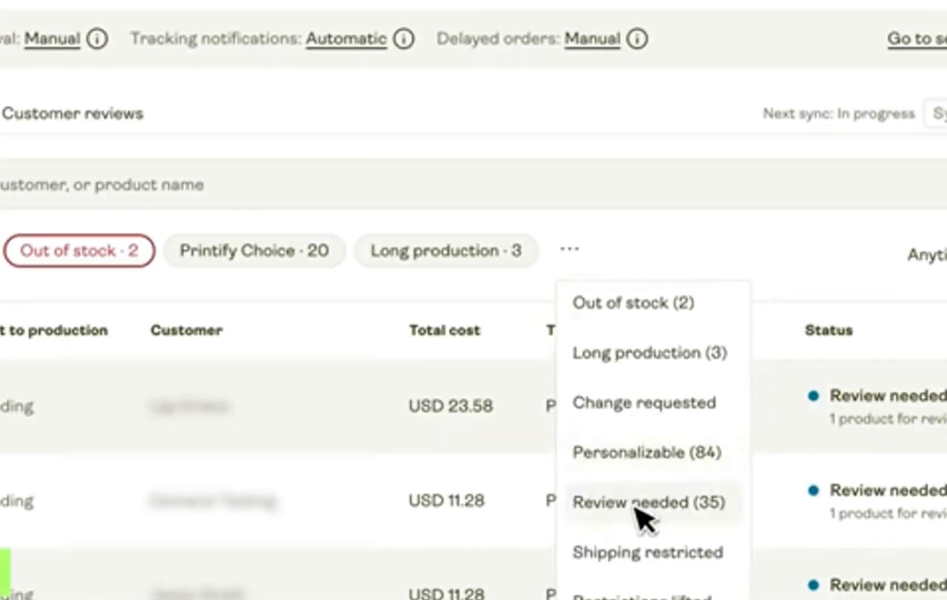
scroll(640, 515, "down", 3)
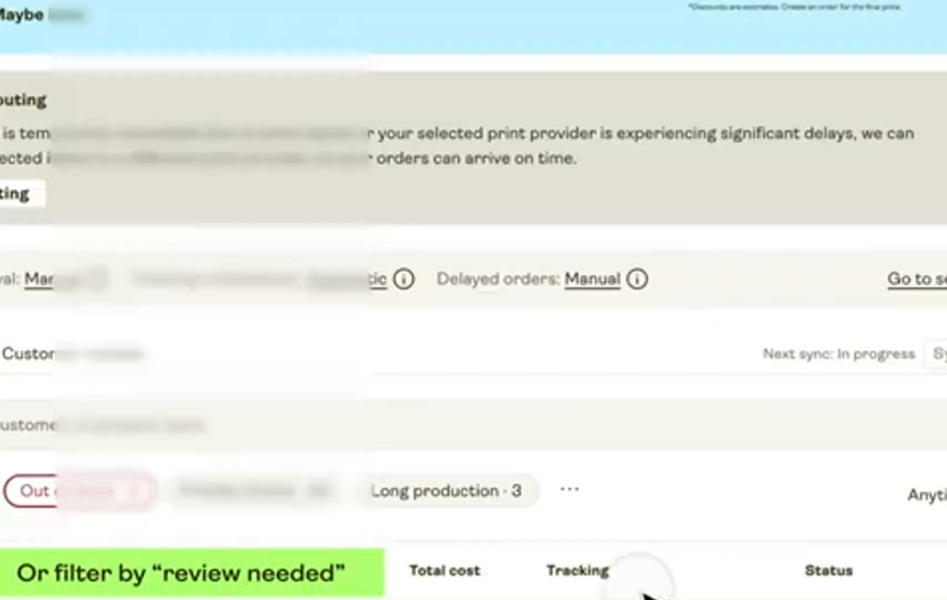
scroll(646, 595, "down", 5)
scroll(647, 595, "down", 5)
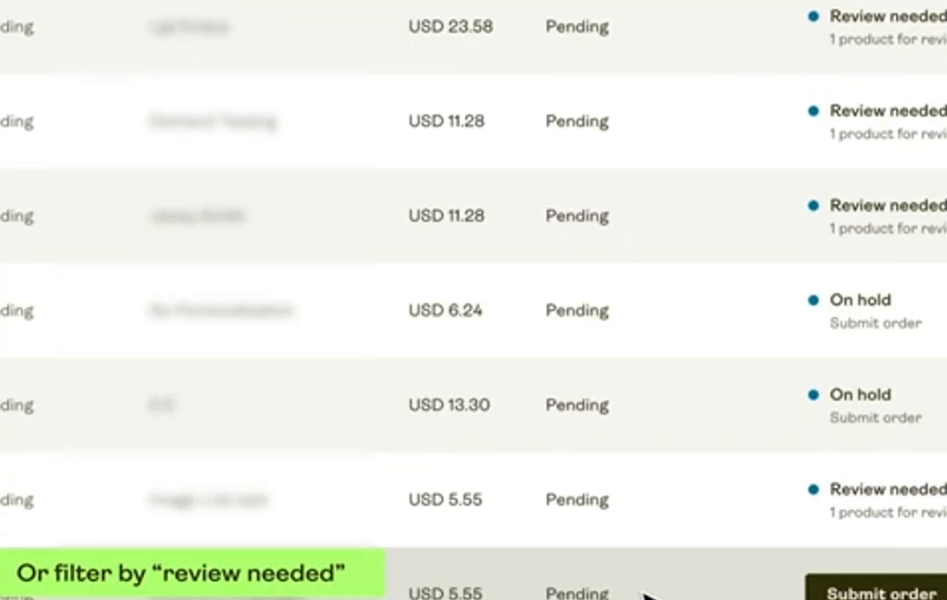
scroll(672, 201, "up", 4)
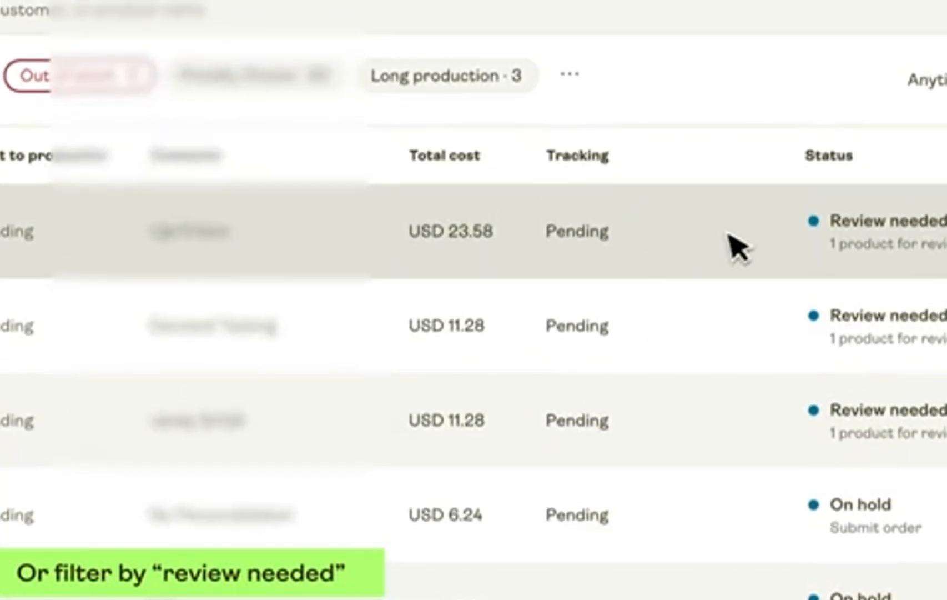
left_click(849, 219)
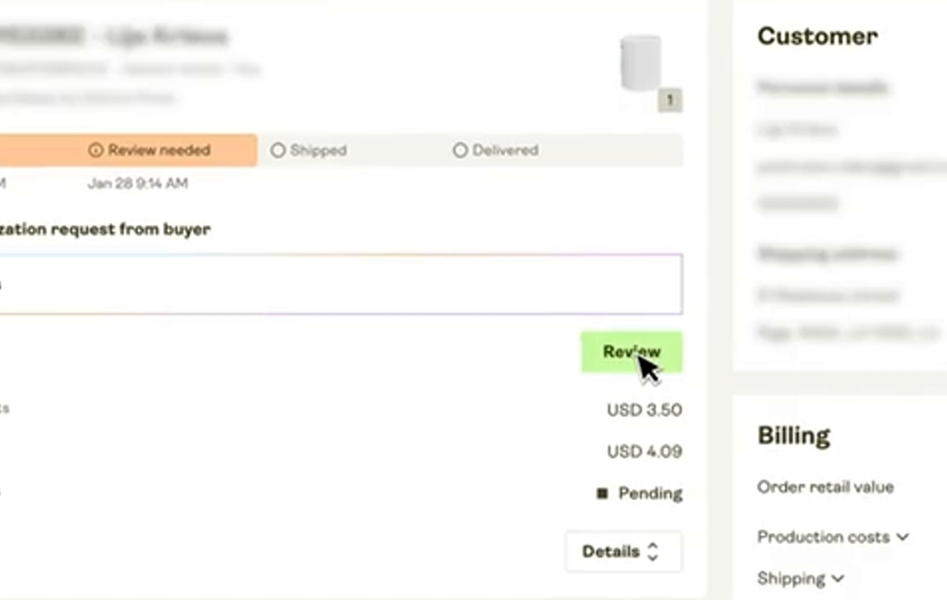
left_click(639, 356)
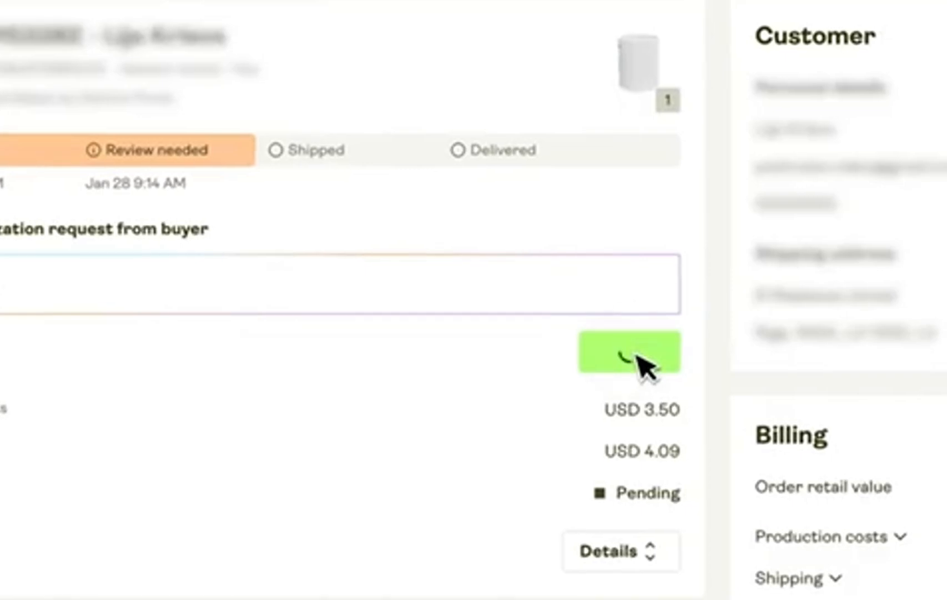